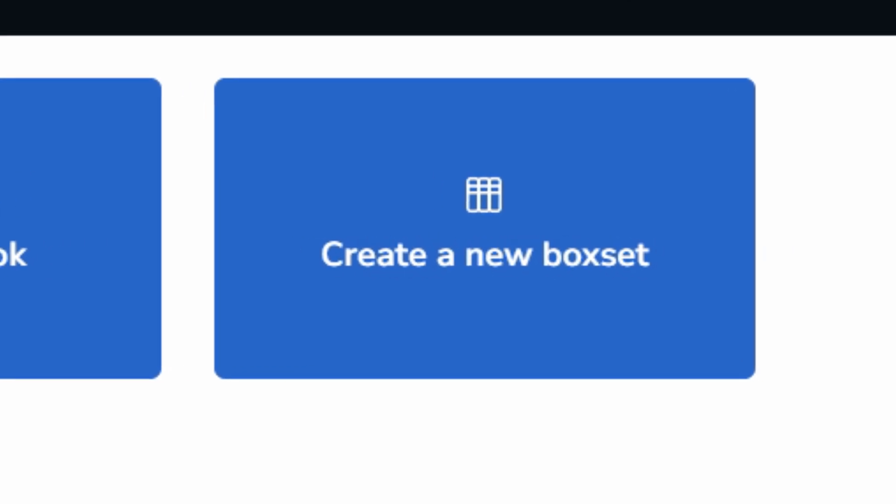
- In the Atticus Fun book, add a chapter titled Three and arrange the body chapters as One, Two, Three
{"action": "scroll", "coordinate": [832, 362], "scroll_direction": "down", "scroll_amount": 3}
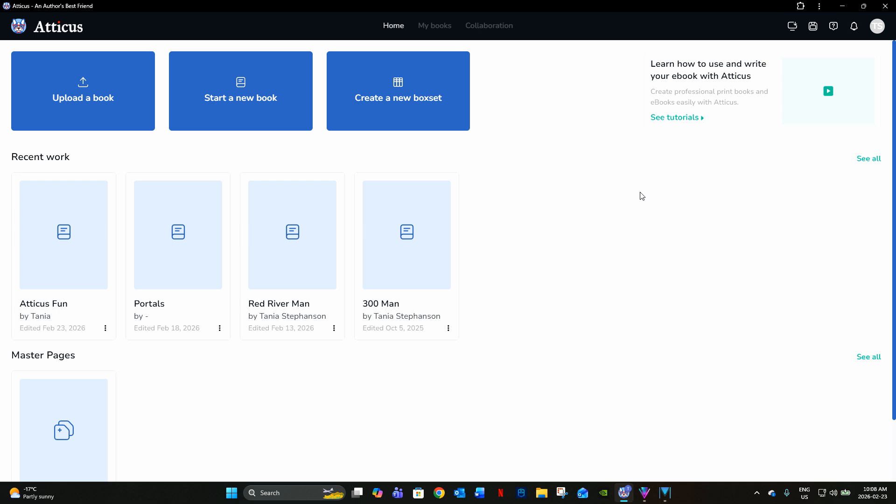
{"action": "left_click", "coordinate": [62, 230]}
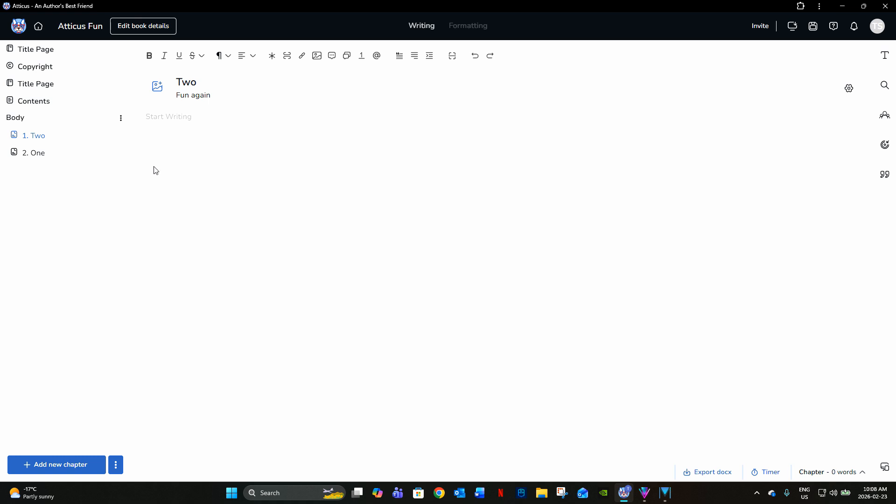
{"action": "left_click", "coordinate": [60, 464]}
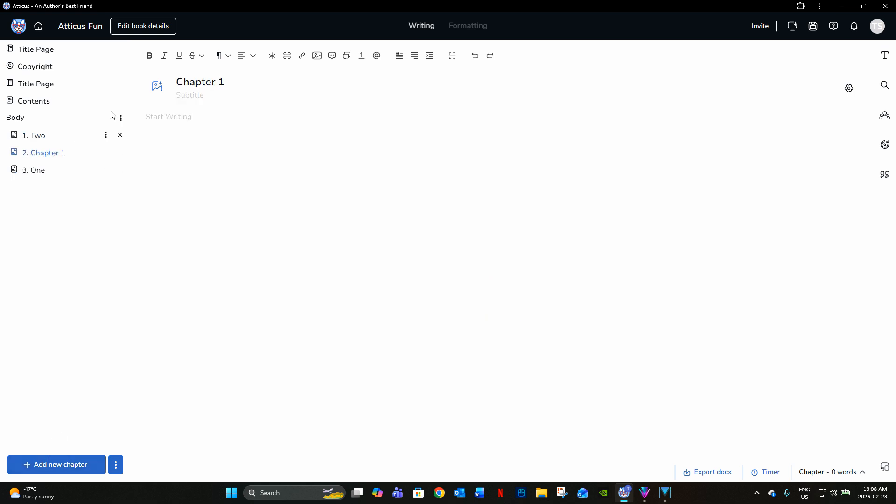
{"action": "type", "text": "Three"}
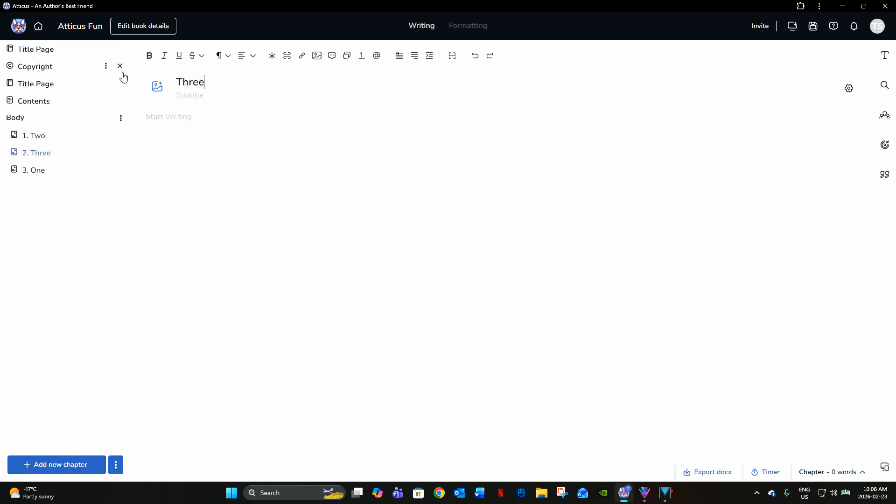
{"action": "left_click_drag", "start_coordinate": [36, 170], "coordinate": [41, 133]}
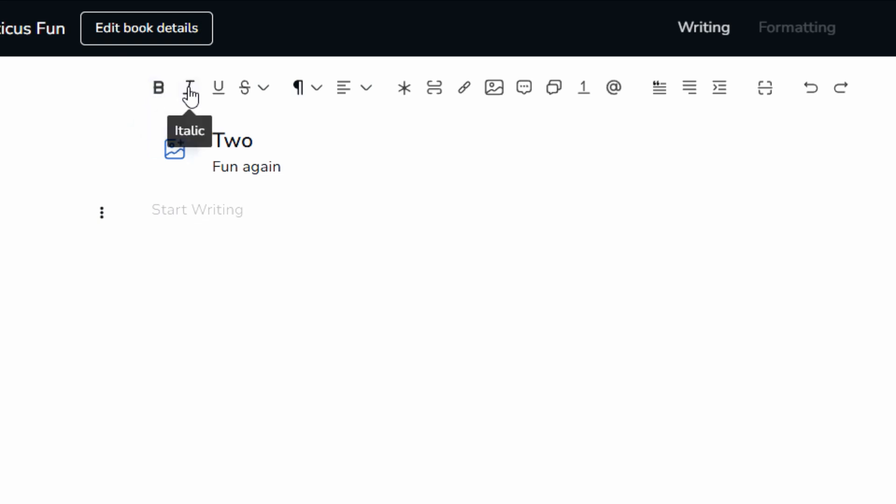
{"action": "left_click", "coordinate": [265, 89]}
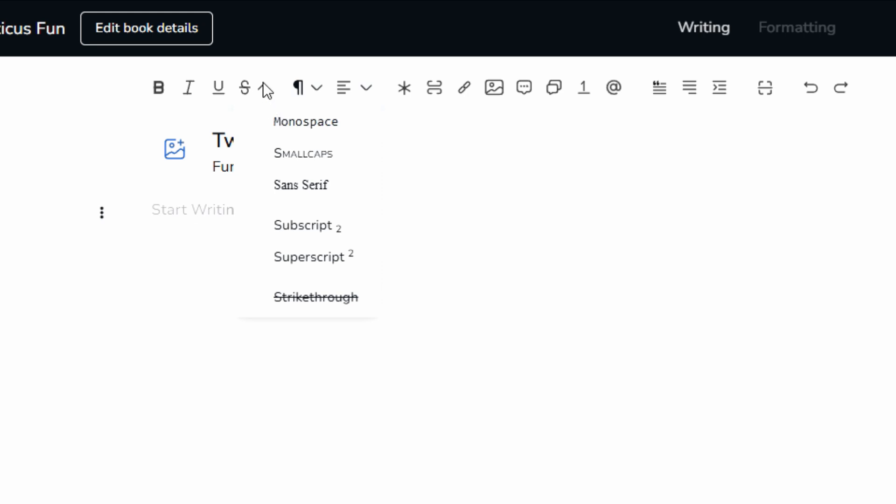
{"action": "left_click", "coordinate": [555, 204]}
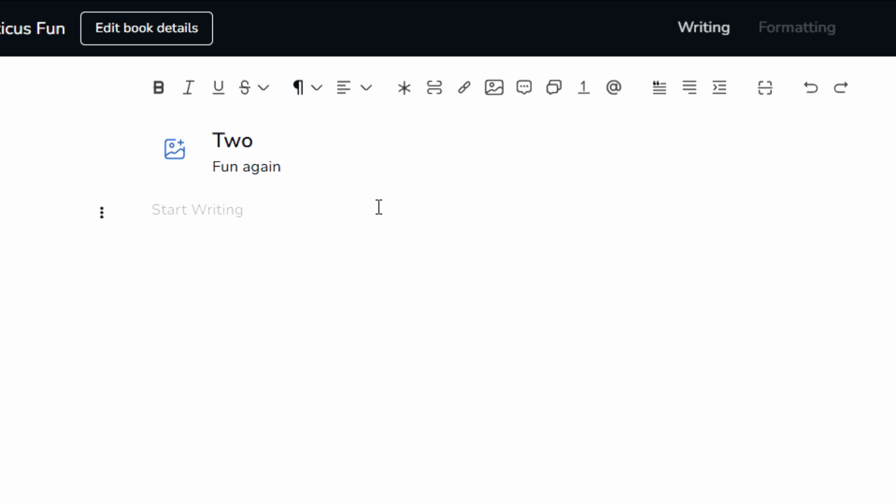
{"action": "left_click", "coordinate": [319, 79]}
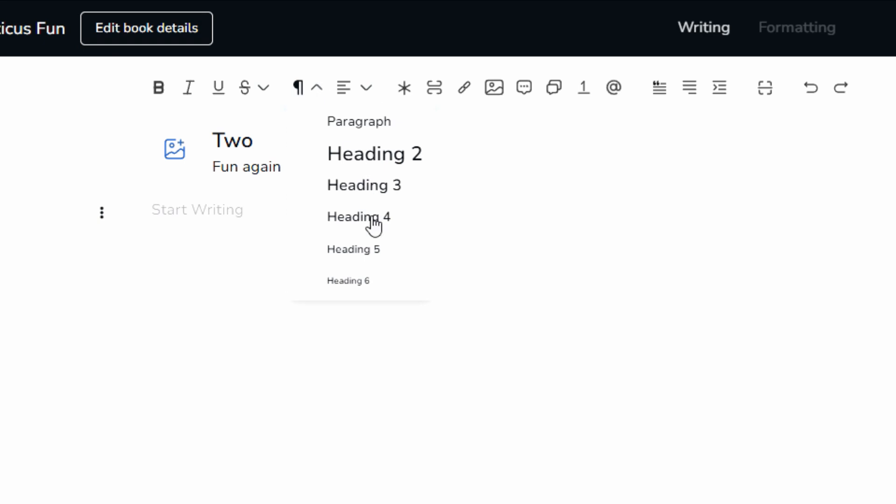
{"action": "left_click", "coordinate": [366, 86]}
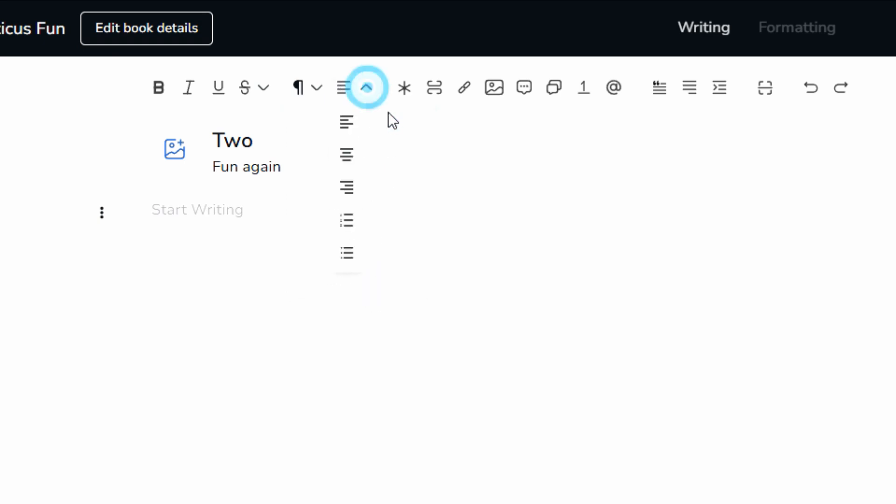
{"action": "left_click", "coordinate": [367, 89]}
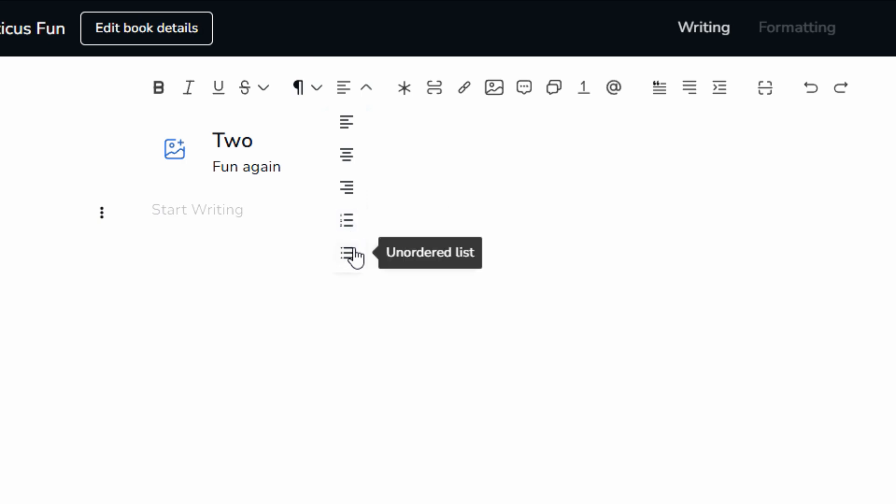
- Write "One day there was a storm" as the first paragraph of chapter Two and start a new line
{"action": "left_click", "coordinate": [311, 213]}
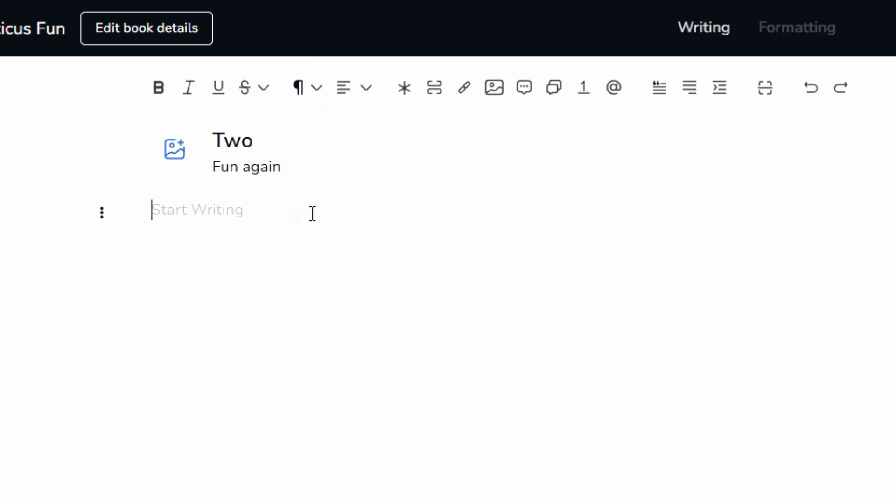
{"action": "type", "text": "One day there was a storm"}
{"action": "key", "text": "Return"}
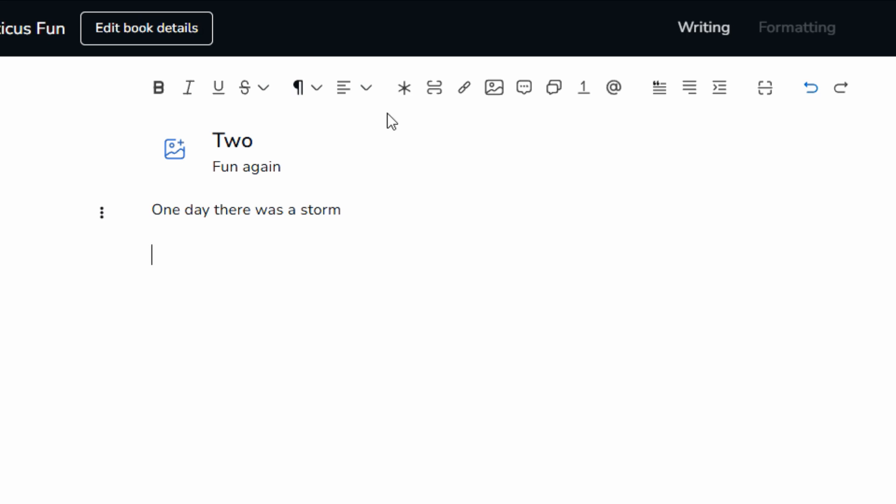
- Insert an ornamental break (***) below the opening paragraph of chapter Two
{"action": "left_click", "coordinate": [404, 95]}
{"action": "left_click", "coordinate": [868, 295]}
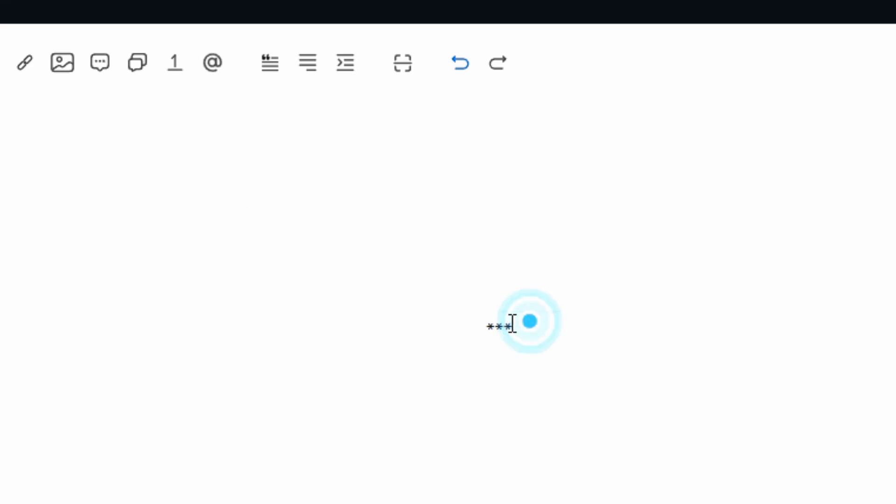
{"action": "left_click_drag", "start_coordinate": [512, 324], "coordinate": [456, 332]}
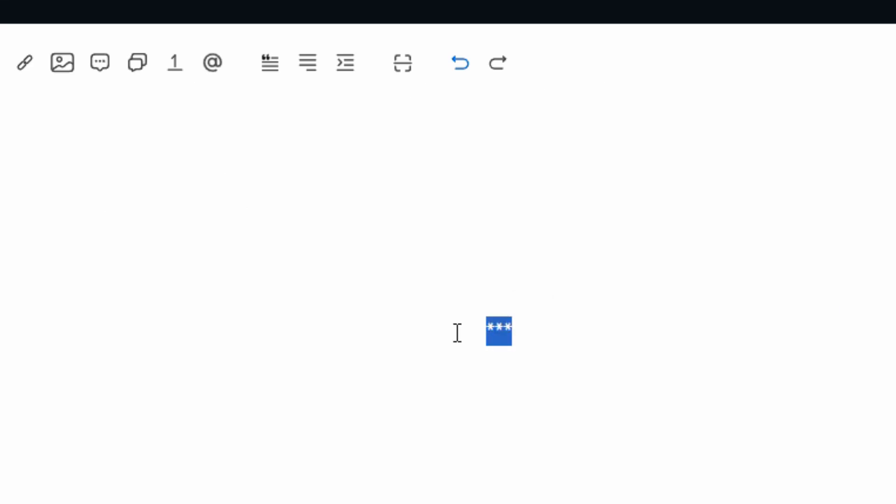
- Below the ornamental break, write "If you are writing a paragraph..." and "How are you today?" as two separate paragraphs
{"action": "left_click", "coordinate": [466, 414]}
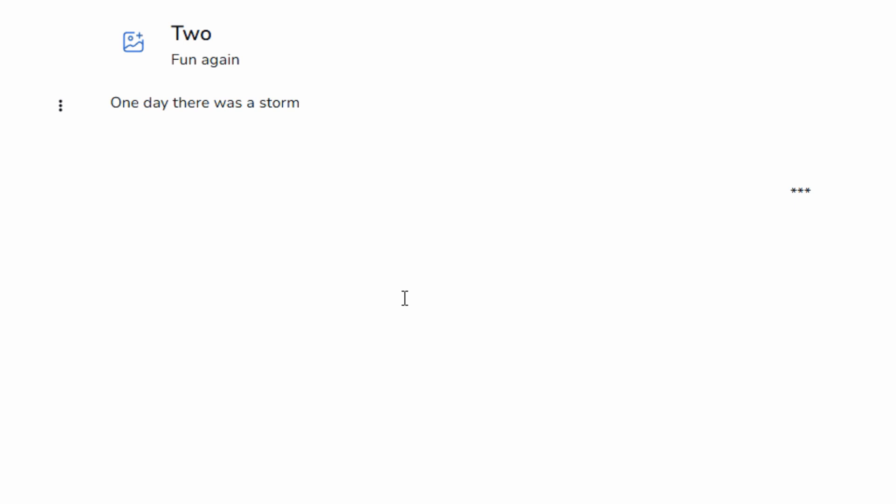
{"action": "type", "text": "If you are writing a"}
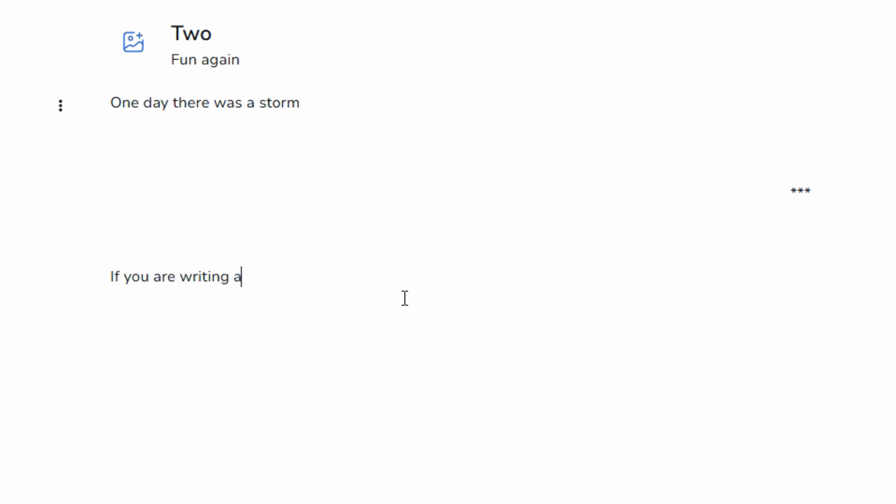
{"action": "type", "text": " paragraph"}
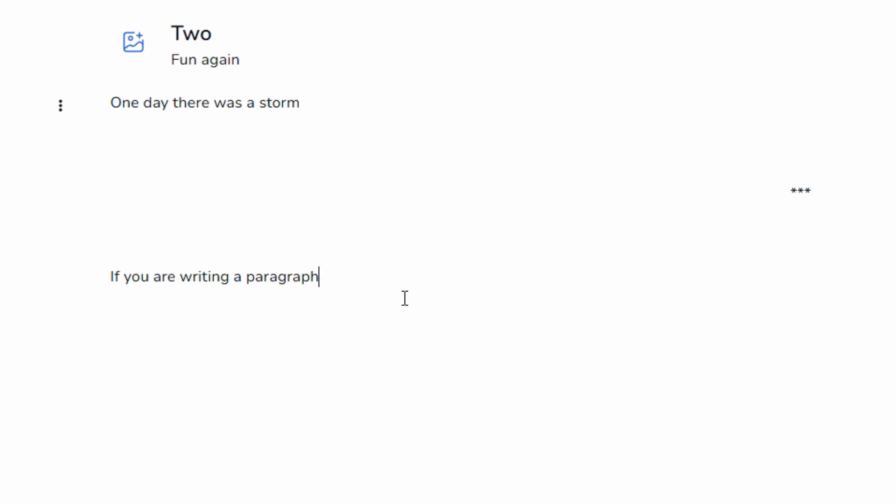
{"action": "type", "text": "..."}
{"action": "key", "text": "Return"}
{"action": "type", "text": "How are you today?"}
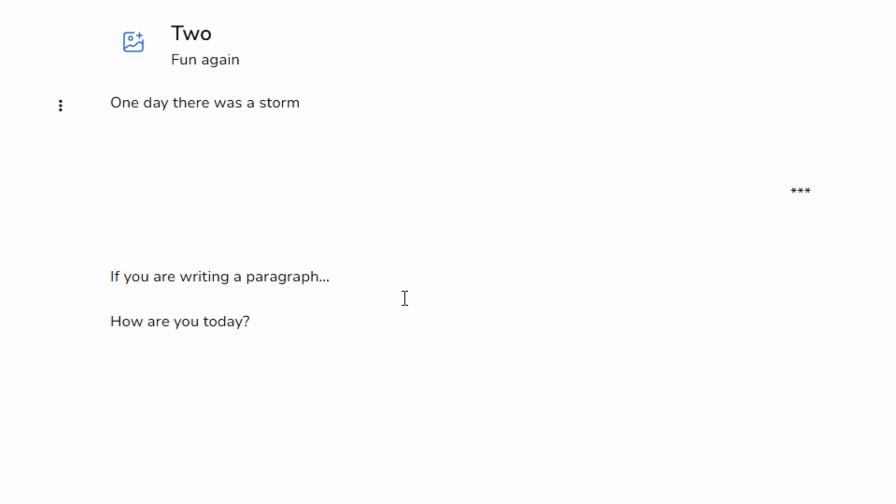
- Leave two blank paragraphs and write "There's something funky going on here..." at the end of chapter Two
{"action": "key", "text": "Return"}
{"action": "key", "text": "Return"}
{"action": "key", "text": "Return"}
{"action": "type", "text": "There's something "}
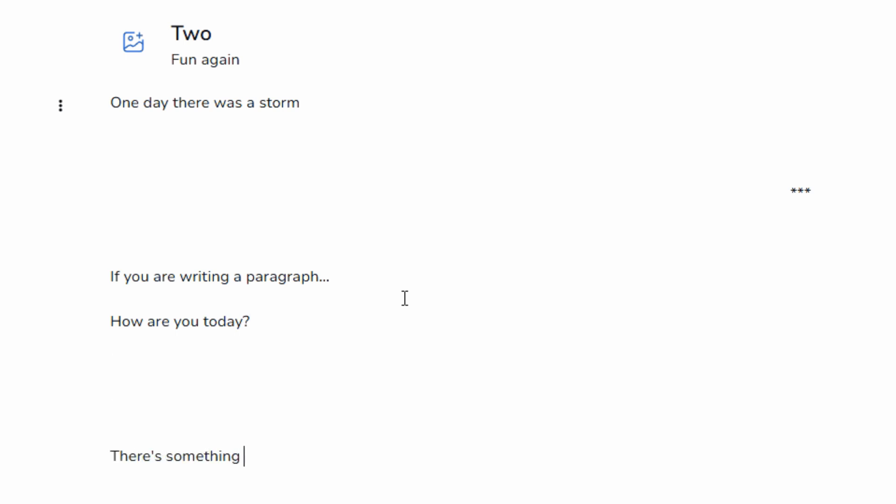
{"action": "type", "text": "funky going on here."}
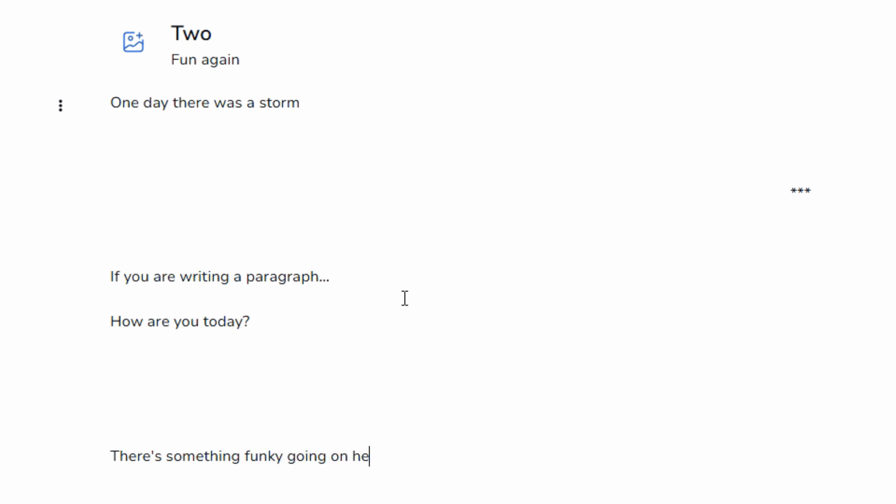
{"action": "type", "text": ".."}
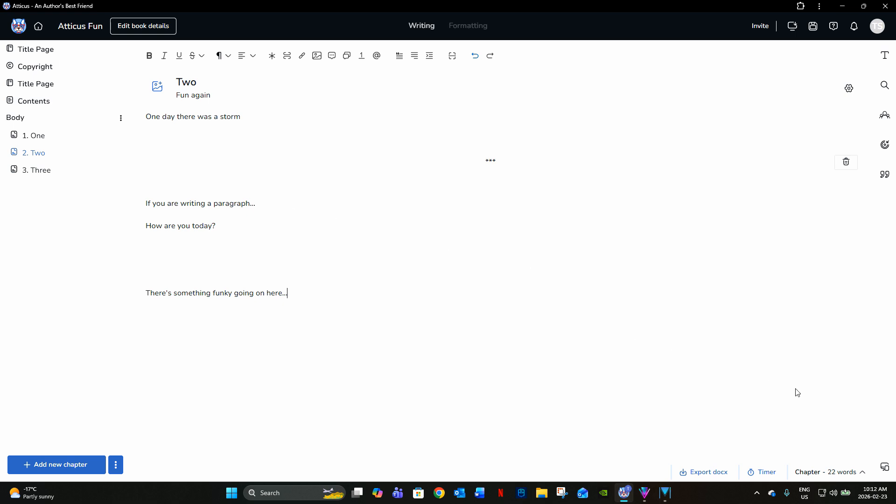
- Open the previewer and examine how chapter Two's paragraph spacing and break are laid out
{"action": "left_click", "coordinate": [884, 468]}
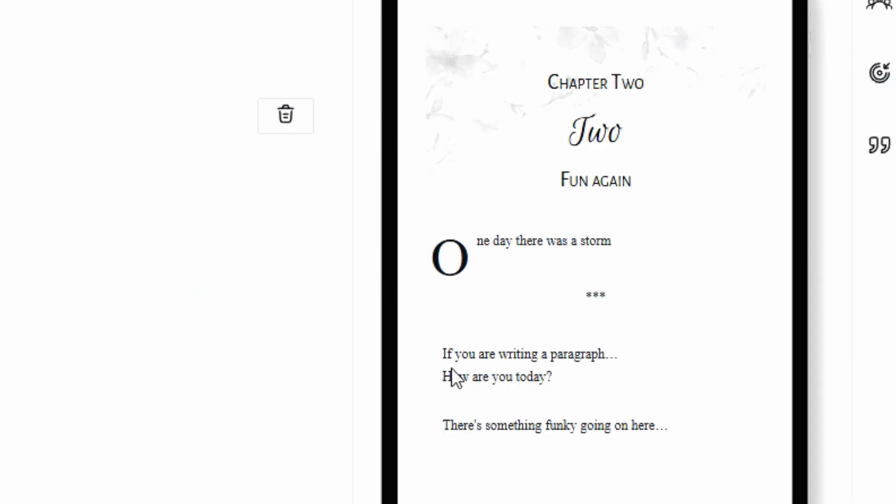
{"action": "left_click", "coordinate": [463, 362]}
{"action": "left_click_drag", "start_coordinate": [442, 355], "coordinate": [579, 393]}
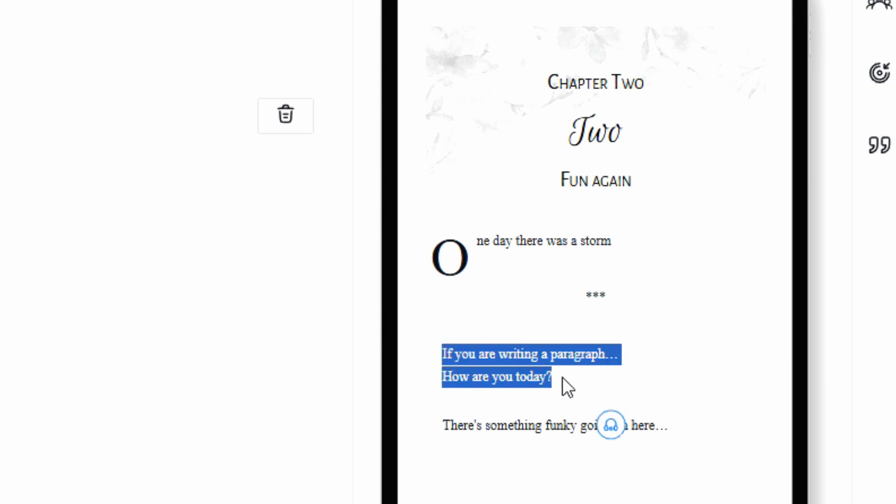
{"action": "left_click", "coordinate": [572, 376]}
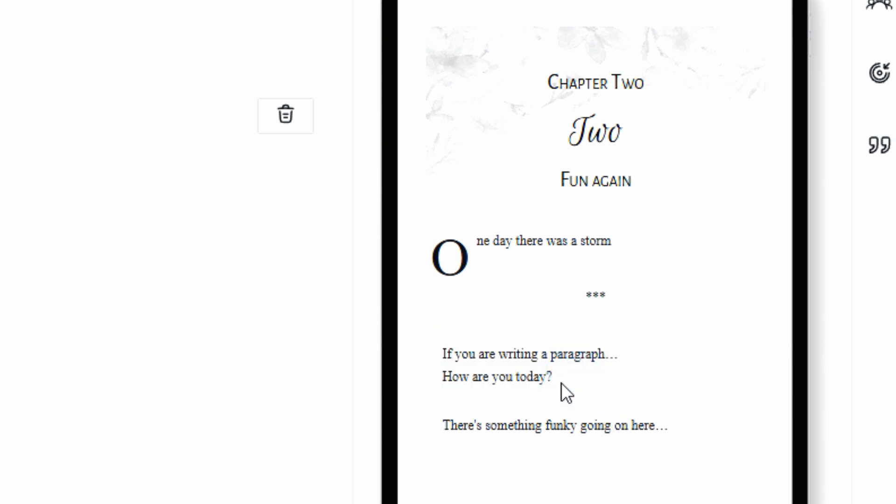
{"action": "left_click_drag", "start_coordinate": [441, 426], "coordinate": [637, 433]}
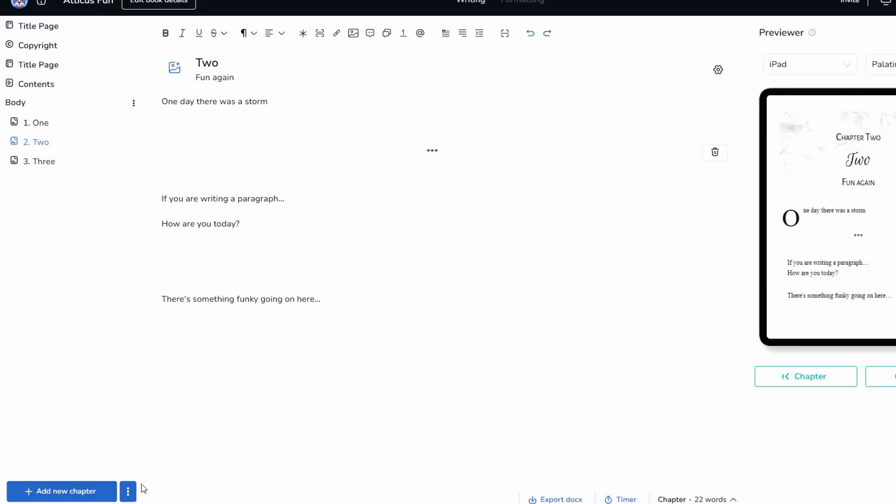
- View the title page, open the book details and replace the author's first-name entry with the author's full name
{"action": "left_click", "coordinate": [31, 27]}
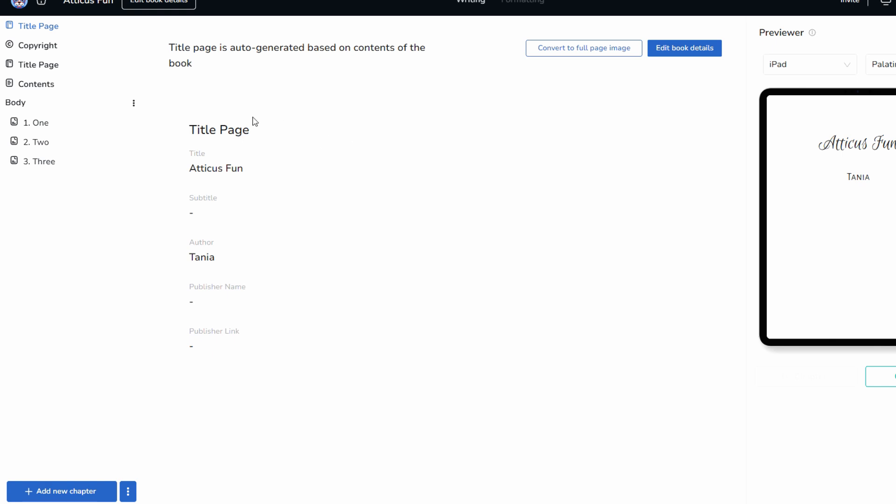
{"action": "left_click", "coordinate": [159, 5]}
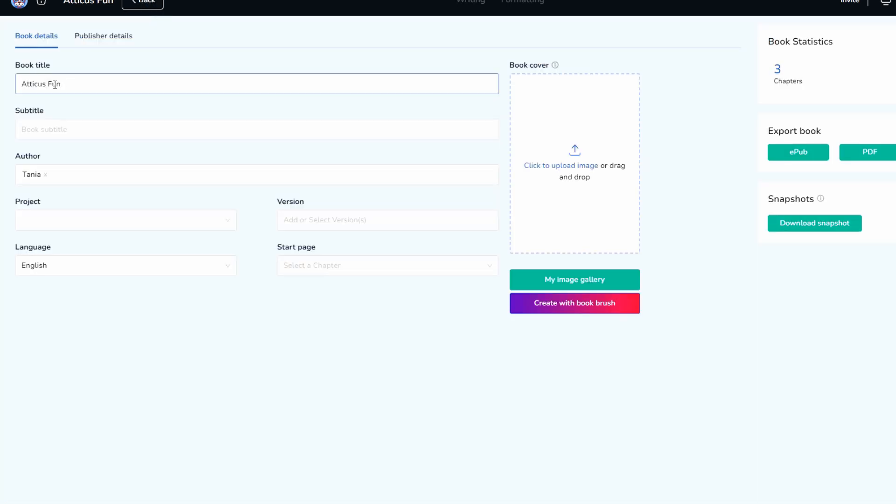
{"action": "left_click", "coordinate": [75, 183]}
{"action": "left_click", "coordinate": [72, 196]}
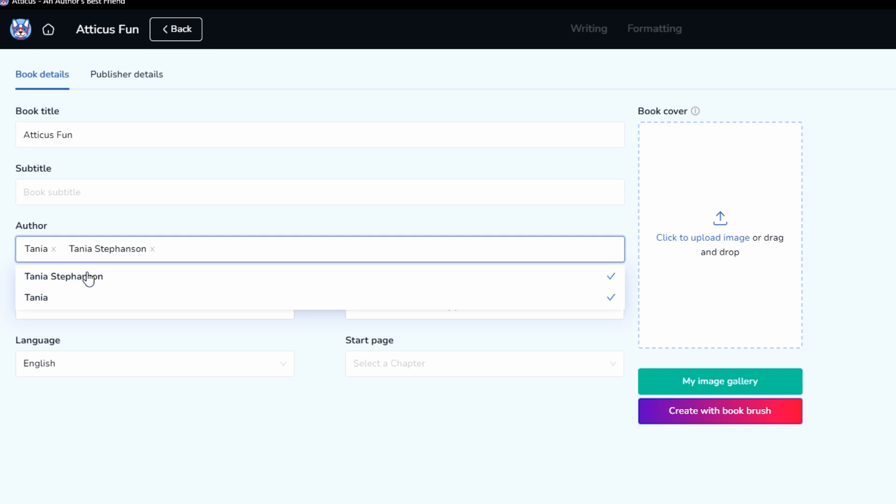
{"action": "left_click", "coordinate": [55, 249]}
{"action": "left_click", "coordinate": [148, 252]}
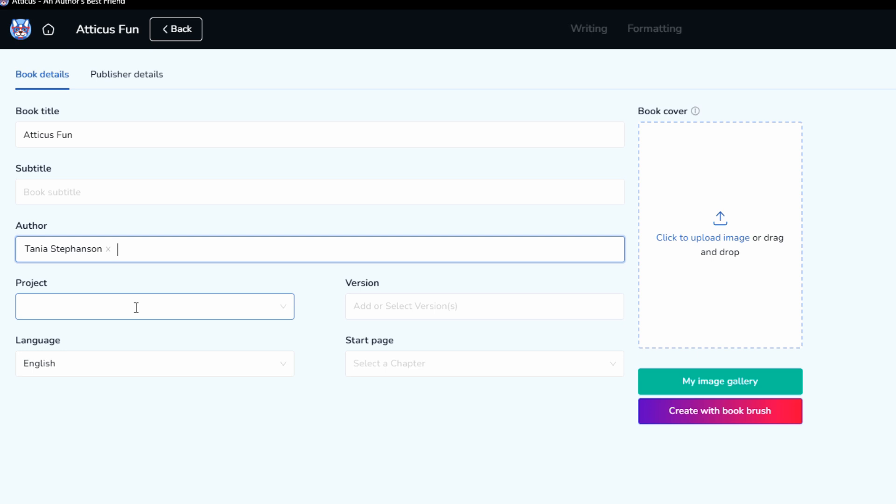
{"action": "left_click", "coordinate": [135, 74]}
{"action": "left_click", "coordinate": [127, 139]}
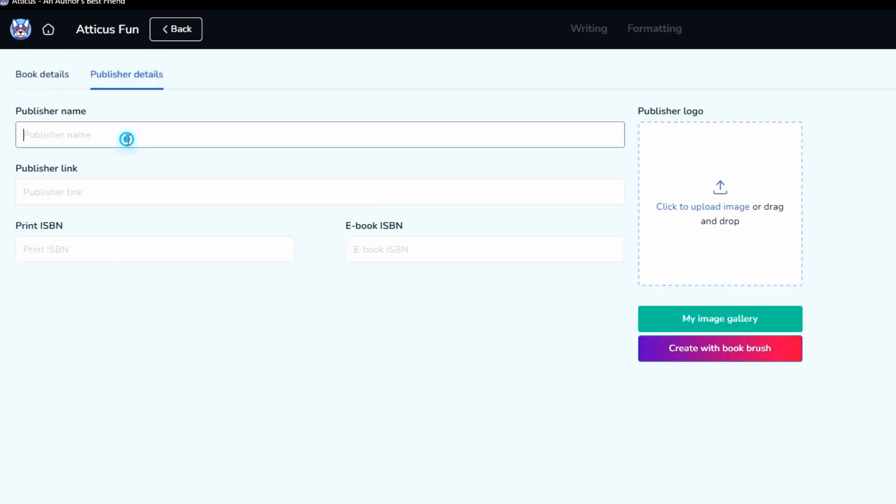
{"action": "left_click", "coordinate": [122, 168]}
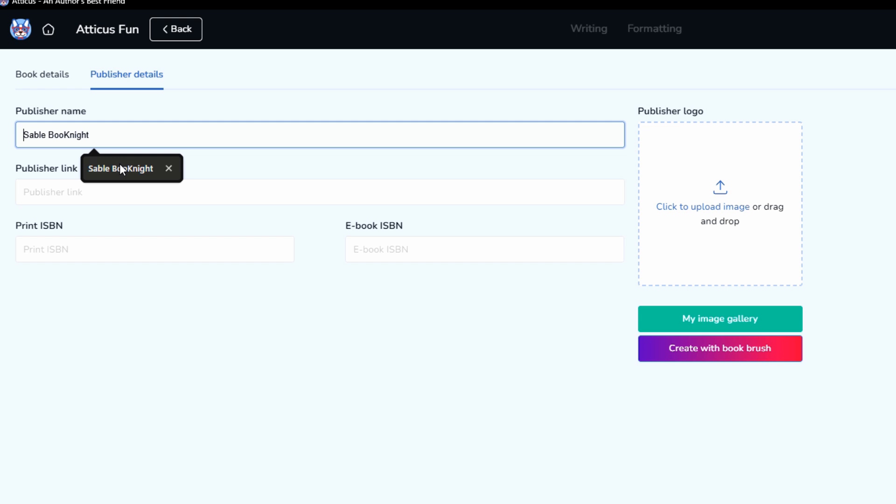
{"action": "left_click", "coordinate": [112, 184]}
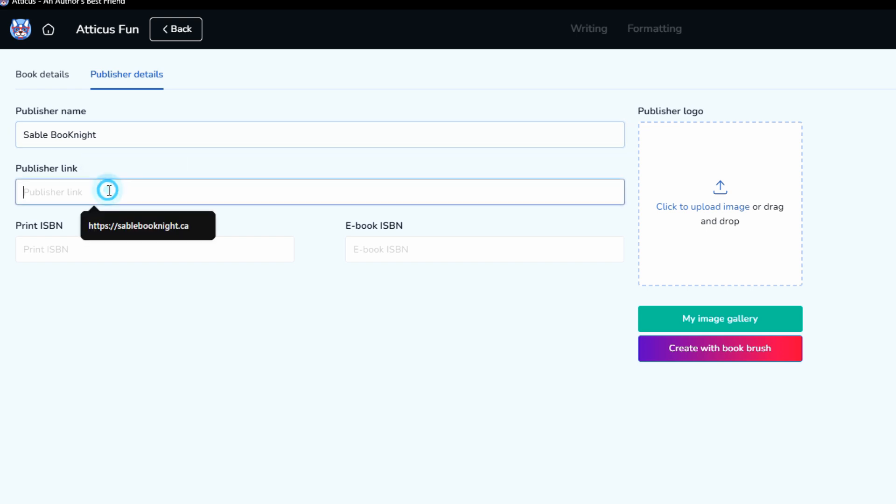
{"action": "left_click", "coordinate": [134, 228]}
{"action": "left_click", "coordinate": [65, 255]}
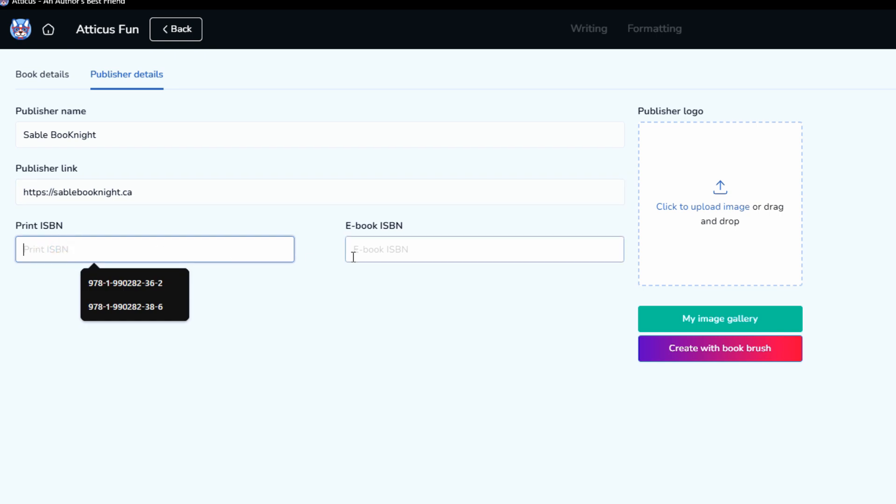
{"action": "left_click", "coordinate": [376, 254]}
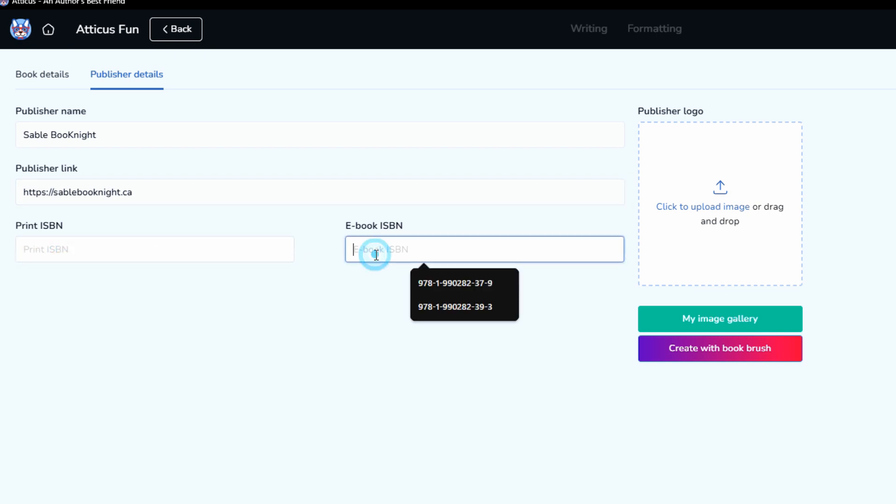
{"action": "left_click", "coordinate": [348, 294]}
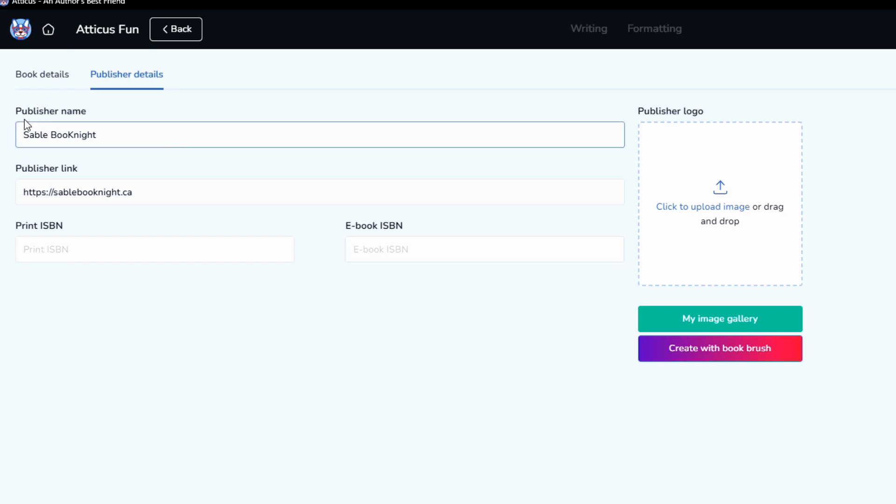
- Leave the book details and fill in the Copyright page with the author's full name and 2026 as the publication year
{"action": "left_click", "coordinate": [41, 77]}
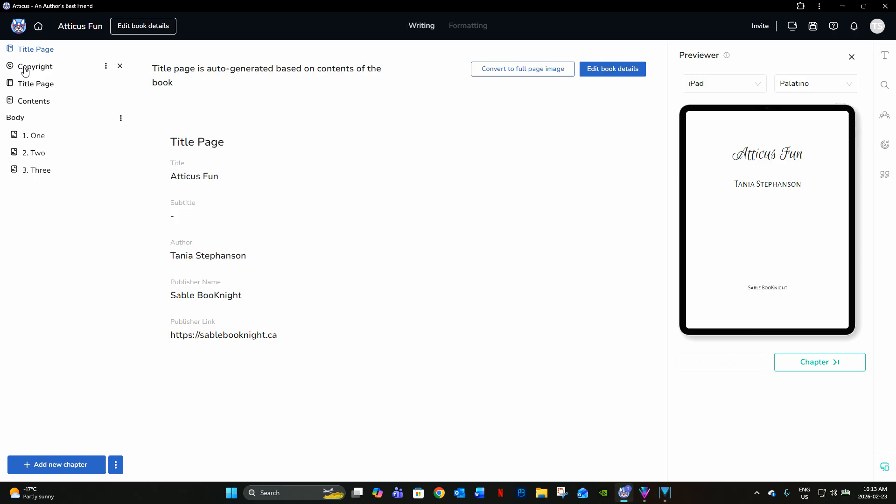
{"action": "left_click", "coordinate": [25, 69]}
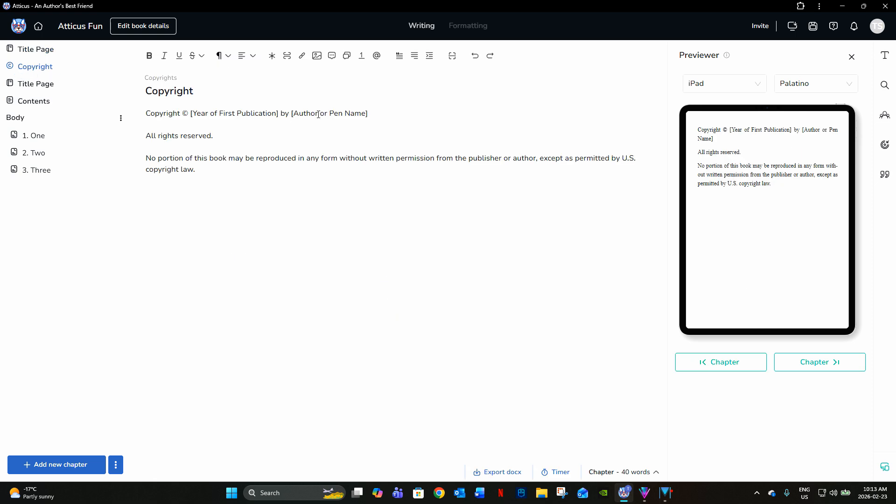
{"action": "left_click_drag", "start_coordinate": [371, 114], "coordinate": [294, 114]}
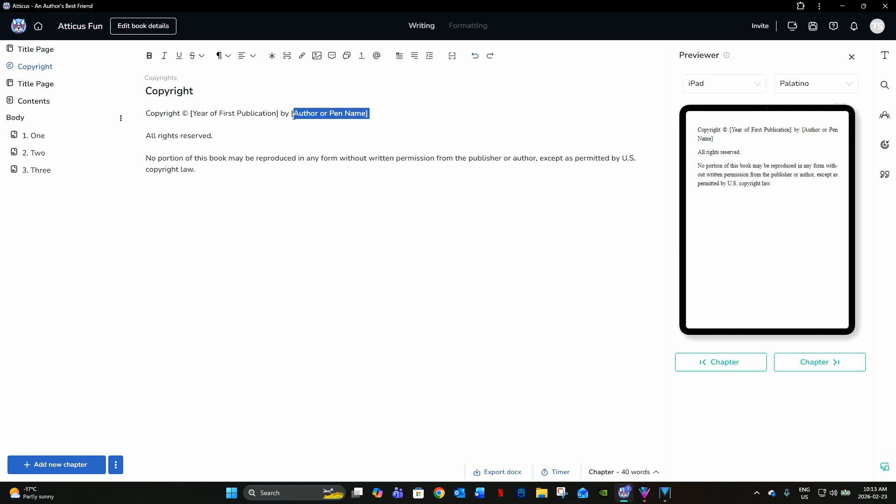
{"action": "type", "text": "Tania Stephanson"}
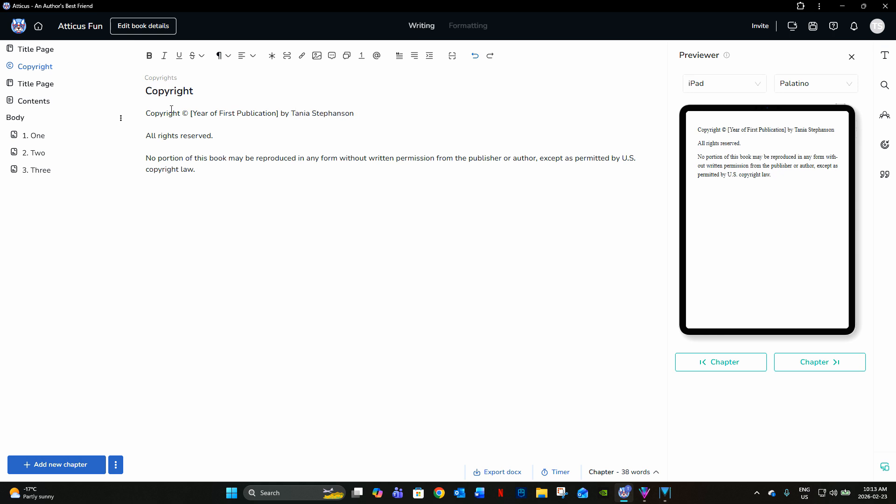
{"action": "left_click_drag", "start_coordinate": [190, 113], "coordinate": [282, 112]}
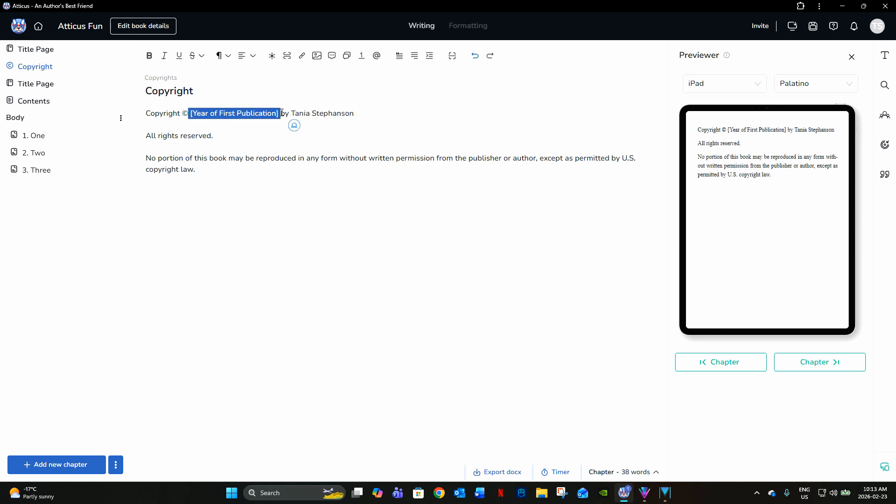
{"action": "key", "text": "BackSpace"}
{"action": "type", "text": "2026"}
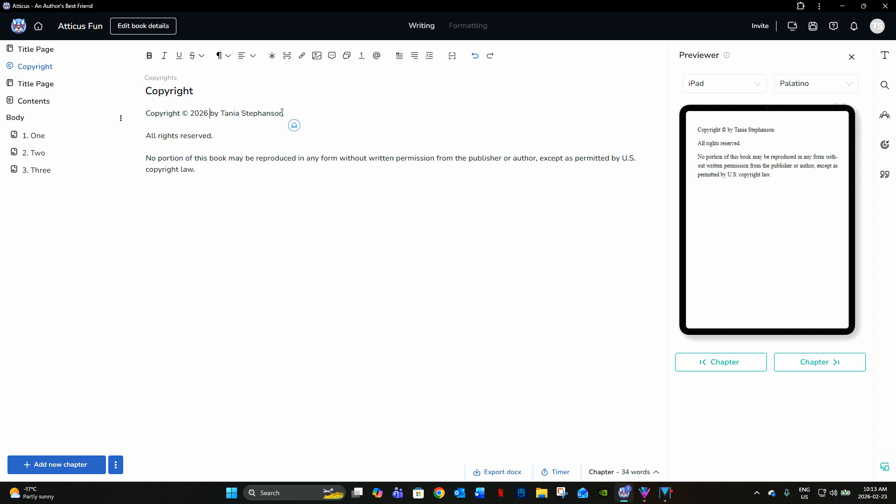
{"action": "left_click", "coordinate": [259, 165]}
- Switch the previewer to Print and examine the second title page and the page types available for adding
{"action": "left_click", "coordinate": [741, 82]}
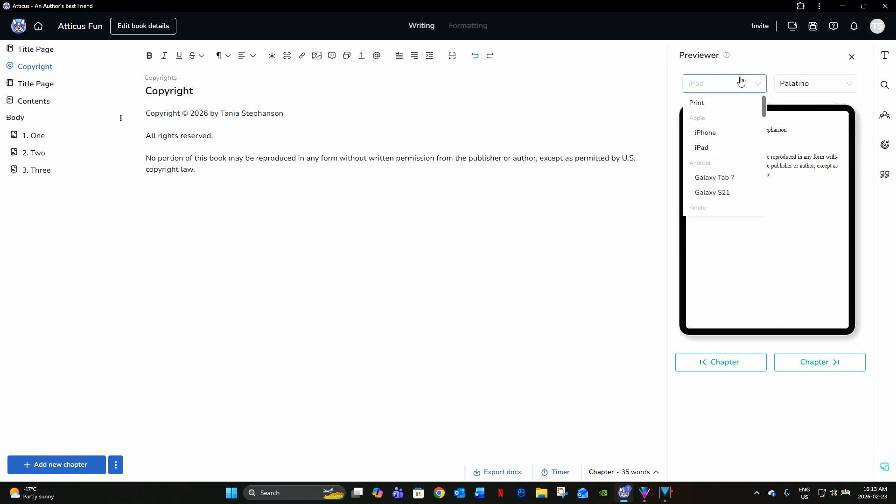
{"action": "left_click", "coordinate": [702, 101]}
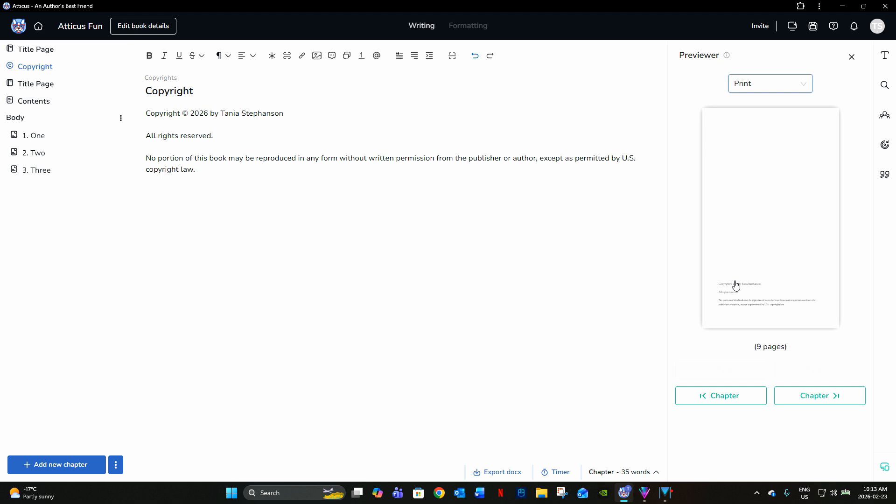
{"action": "left_click", "coordinate": [312, 228]}
{"action": "left_click", "coordinate": [45, 86]}
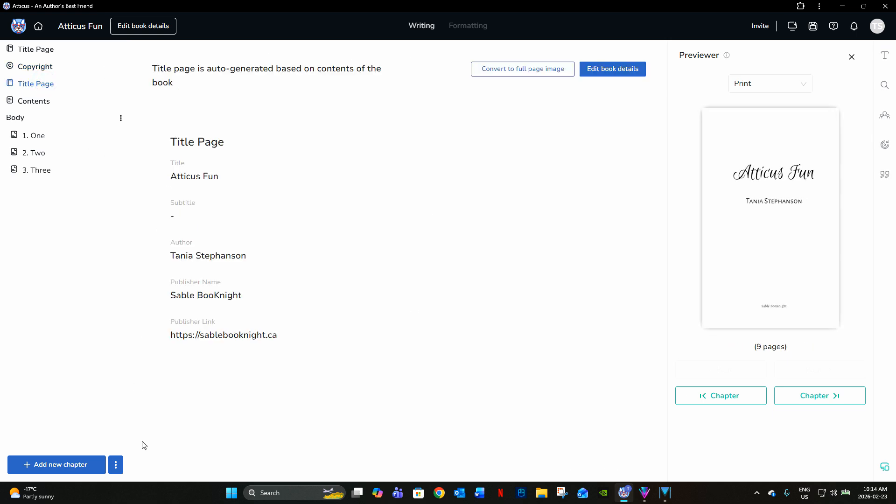
{"action": "left_click", "coordinate": [114, 466]}
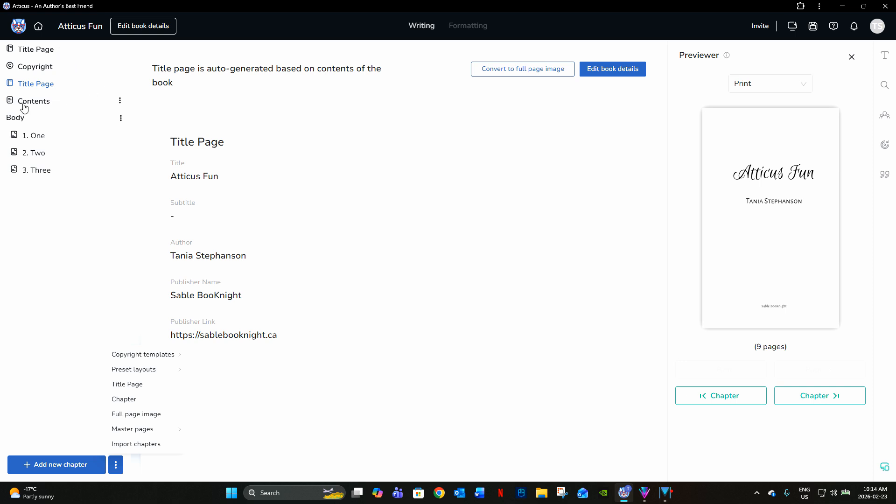
{"action": "left_click", "coordinate": [62, 254]}
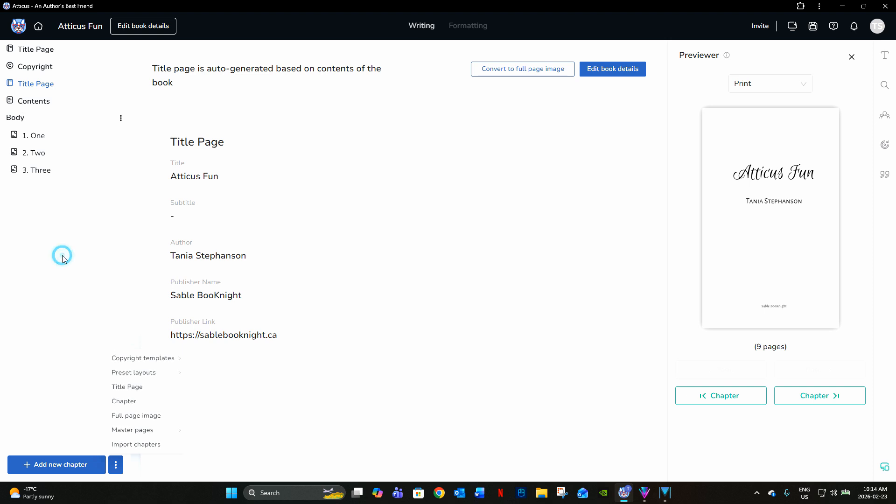
- Add a chapter after Three titled "About the Author" and write the author's name followed by "weaves her creative web..." in it
{"action": "left_click", "coordinate": [43, 179]}
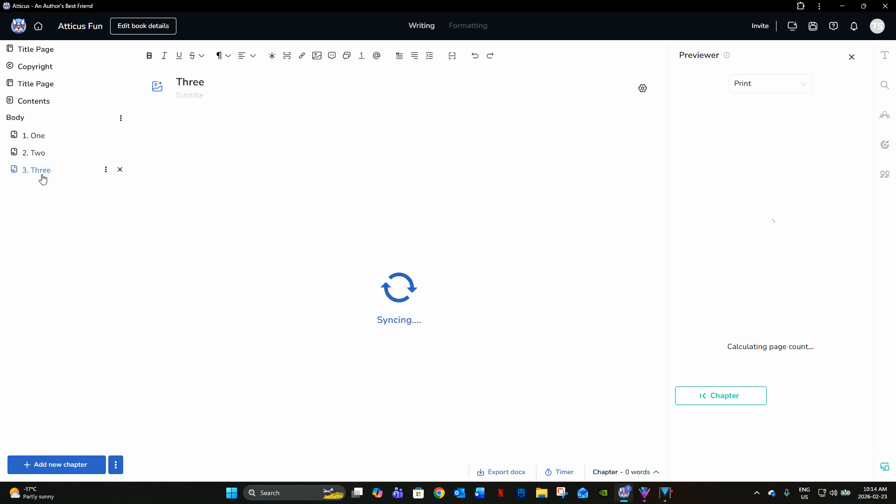
{"action": "left_click", "coordinate": [75, 466]}
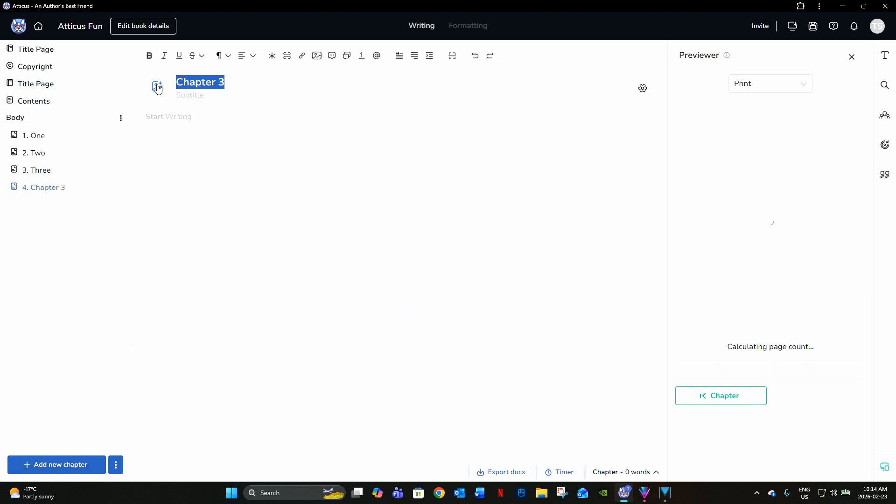
{"action": "type", "text": "About the Author"}
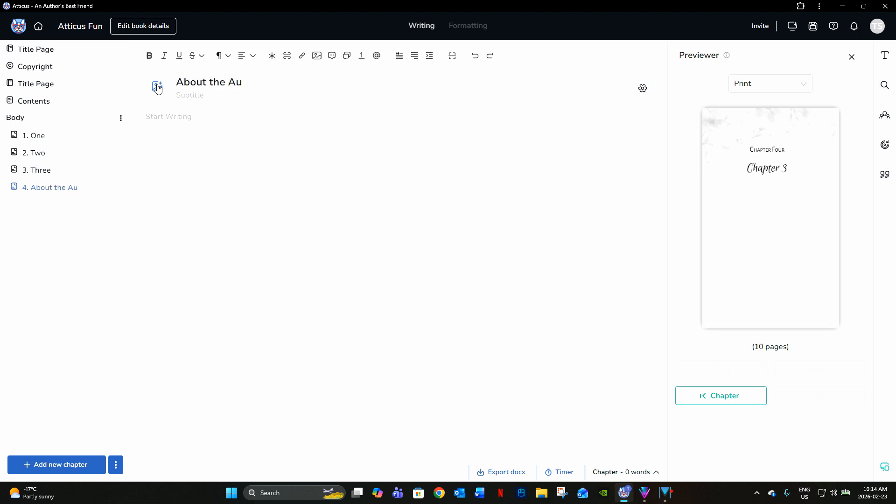
{"action": "left_click", "coordinate": [230, 124]}
{"action": "type", "text": "Ta"}
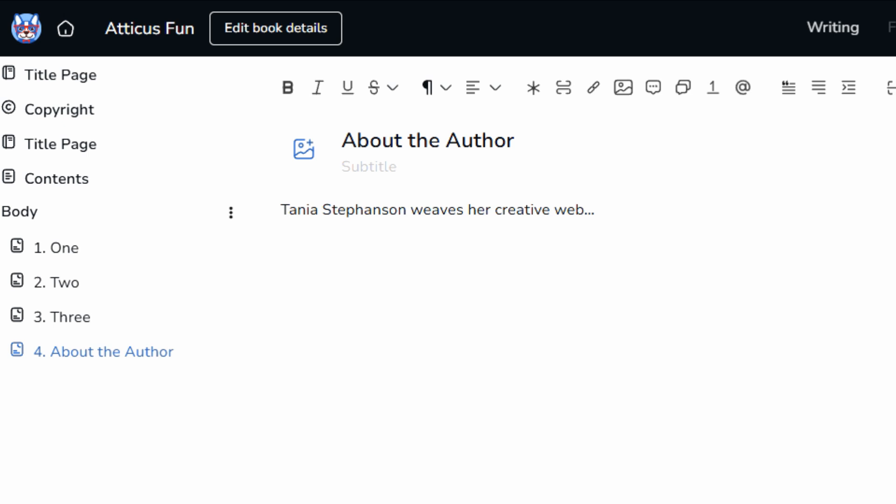
- Examine the chapter options of About the Author, including numbering and saving as a master page
{"action": "mouse_move", "coordinate": [220, 362]}
{"action": "left_click", "coordinate": [200, 355]}
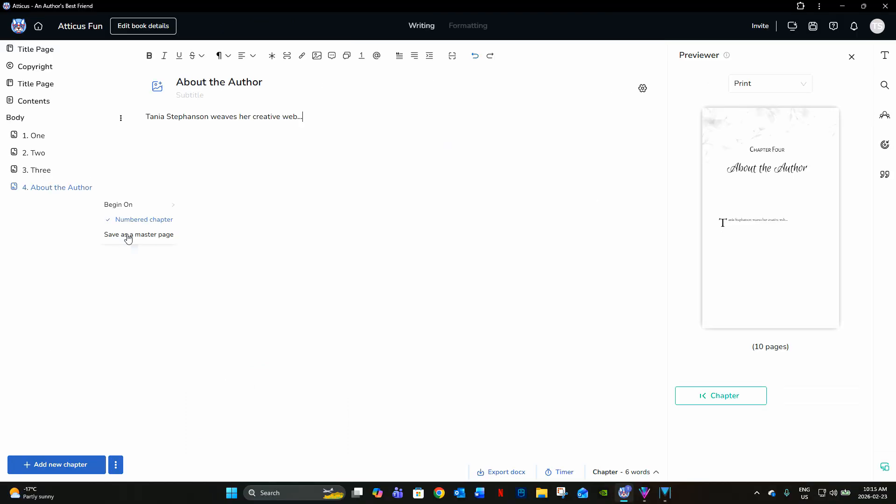
{"action": "left_click", "coordinate": [271, 117]}
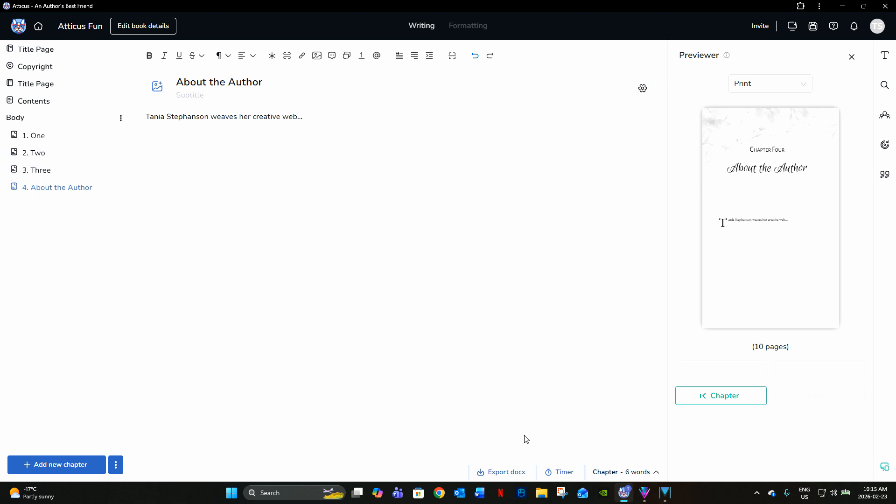
- Switch to Word and write "One" as a chapter title in the Heading 1 style, with a new paragraph below it
{"action": "left_click", "coordinate": [480, 494]}
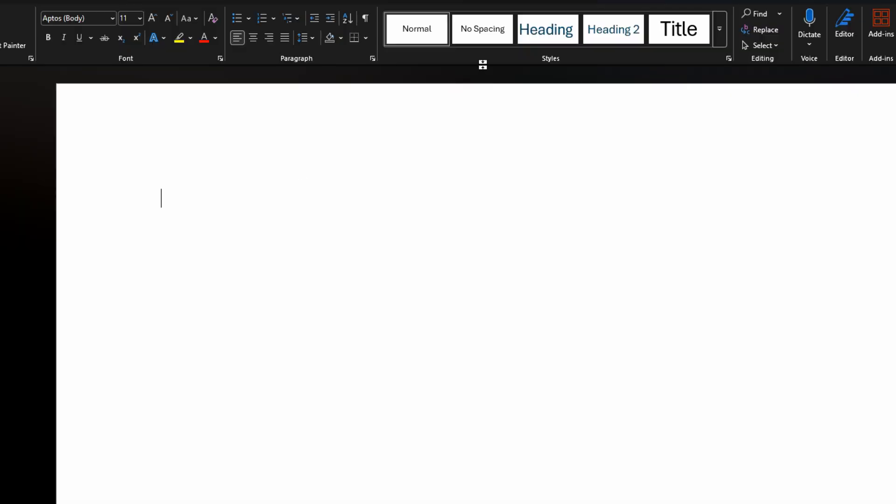
{"action": "left_click", "coordinate": [540, 38]}
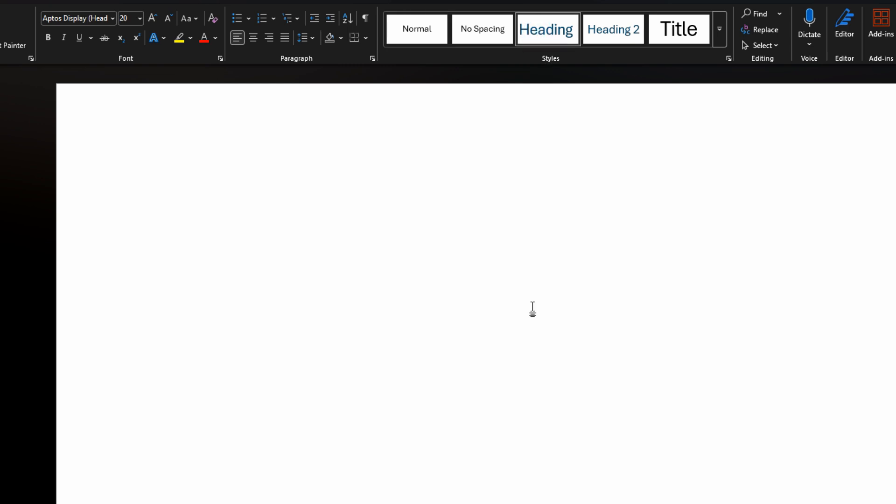
{"action": "type", "text": "ONe"}
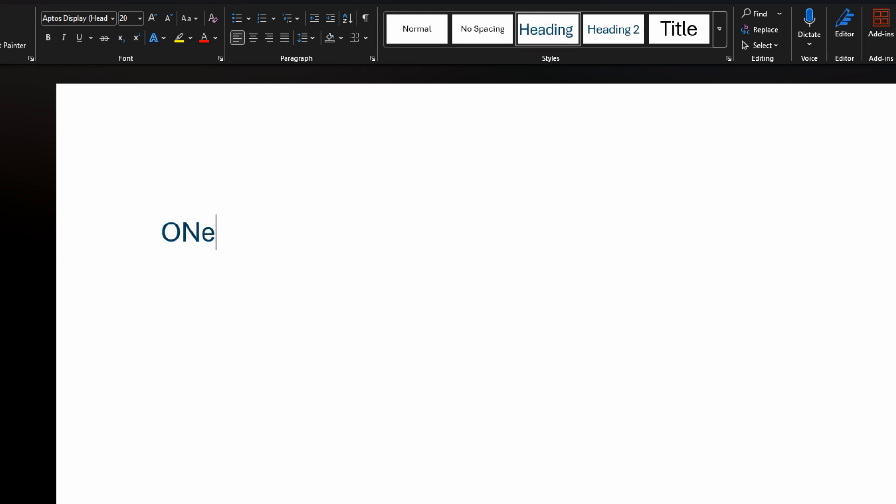
{"action": "key", "text": "BackSpace"}
{"action": "key", "text": "BackSpace"}
{"action": "type", "text": "e"}
{"action": "key", "text": "BackSpace"}
{"action": "type", "text": "ne"}
{"action": "key", "text": "Return"}
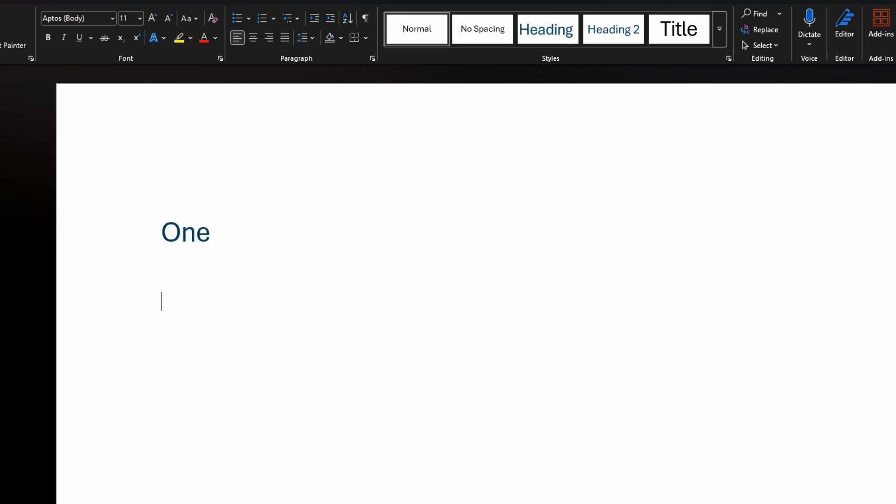
- Write the body text "Write your story", a "***" scene break kept as plain asterisks, and "Once upon a time"
{"action": "type", "text": "Write your story"}
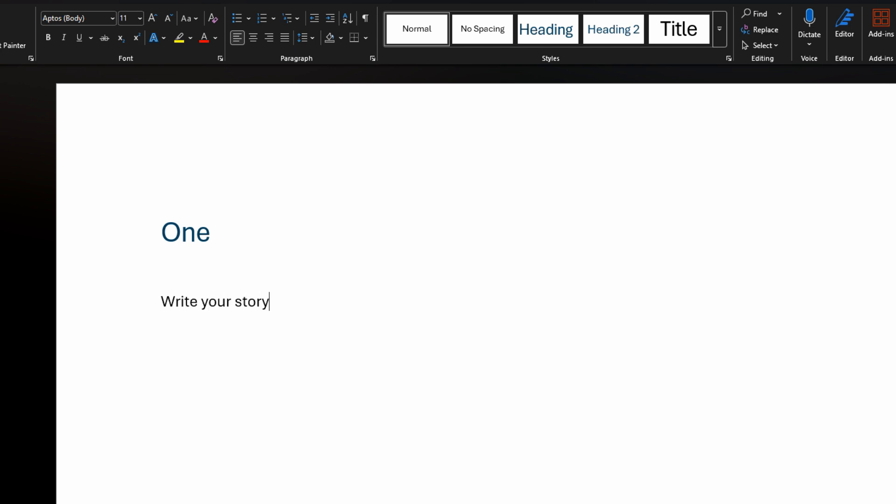
{"action": "key", "text": "Return"}
{"action": "type", "text": "***"}
{"action": "key", "text": "Return"}
{"action": "key", "text": "ctrl+z"}
{"action": "type", "text": "Once upon a time"}
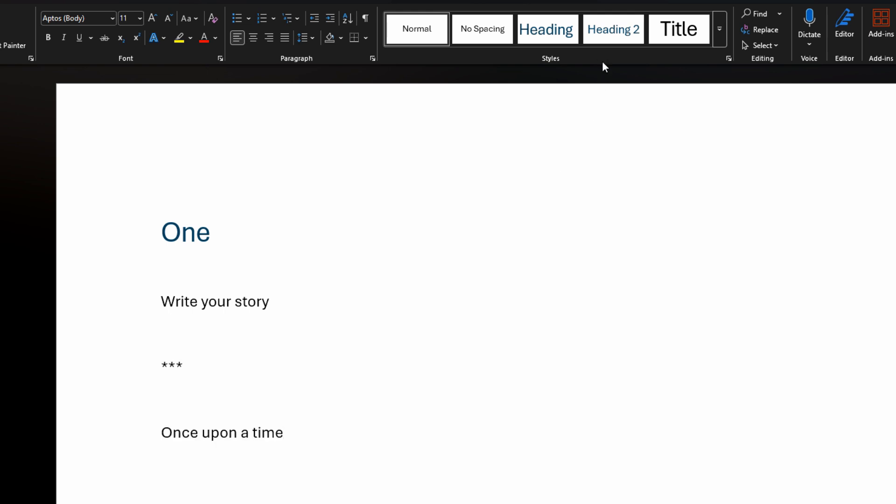
- Insert a Heading 2 subtitle with the author's first name below the One heading
{"action": "left_click", "coordinate": [201, 255]}
{"action": "left_click", "coordinate": [240, 237]}
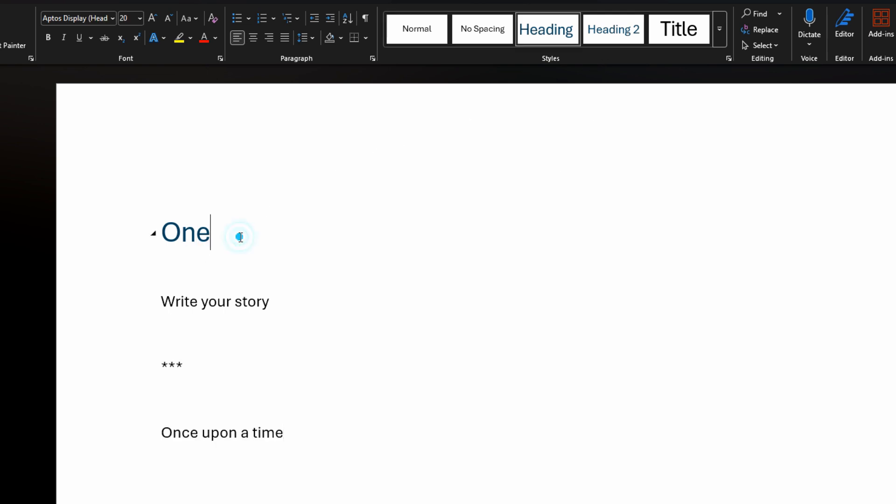
{"action": "key", "text": "Return"}
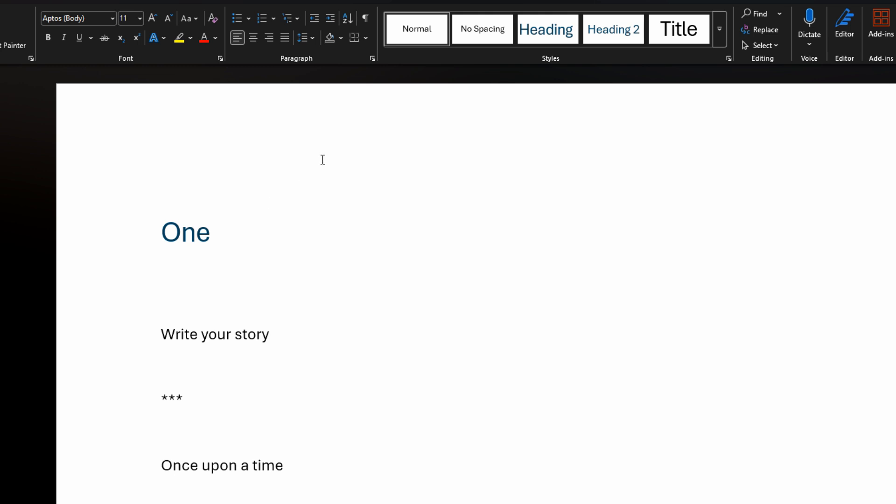
{"action": "left_click", "coordinate": [602, 41]}
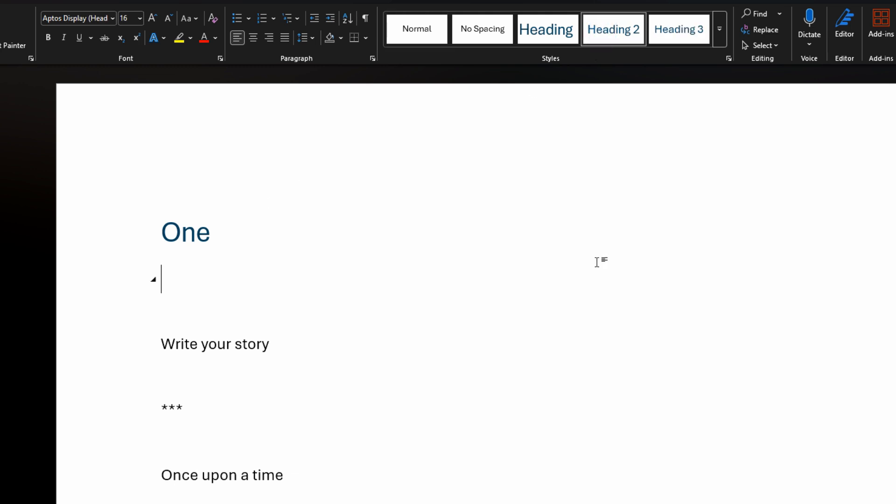
{"action": "type", "text": "Tania"}
{"action": "key", "text": "Return"}
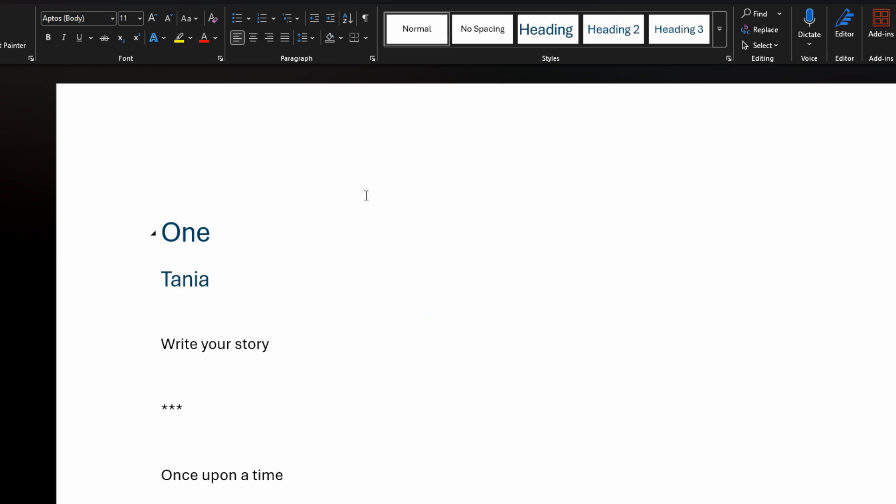
{"action": "left_click_drag", "start_coordinate": [218, 280], "coordinate": [143, 283]}
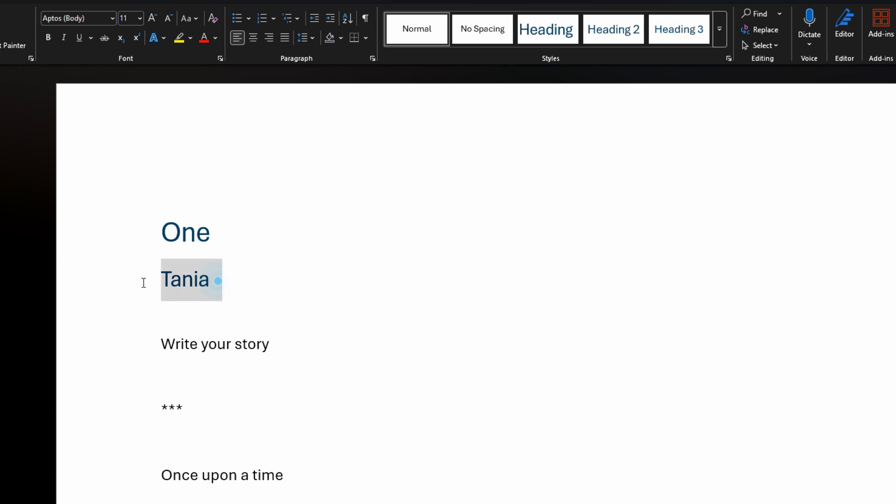
{"action": "left_click_drag", "start_coordinate": [222, 232], "coordinate": [124, 236]}
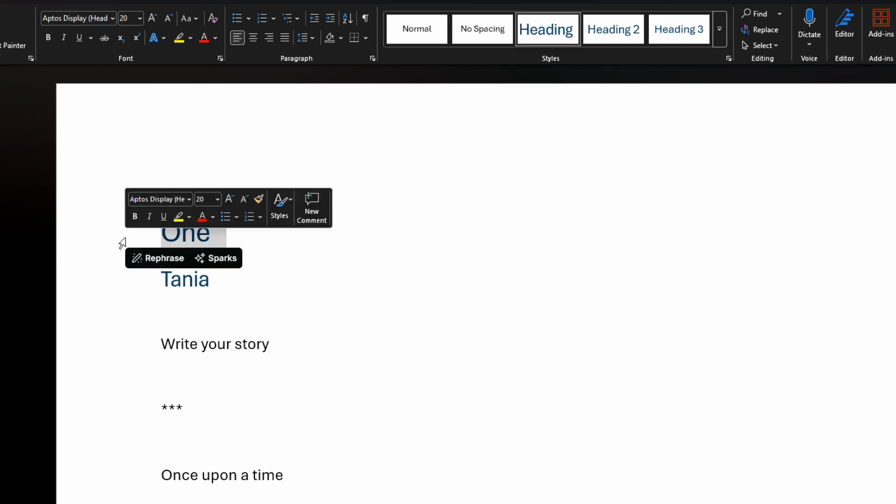
- Add a second chapter title, "Two", in the Heading 1 style after "Once upon a time"
{"action": "scroll", "coordinate": [353, 278], "scroll_direction": "down", "scroll_amount": 3}
{"action": "left_click", "coordinate": [351, 277]}
{"action": "key", "text": "Return"}
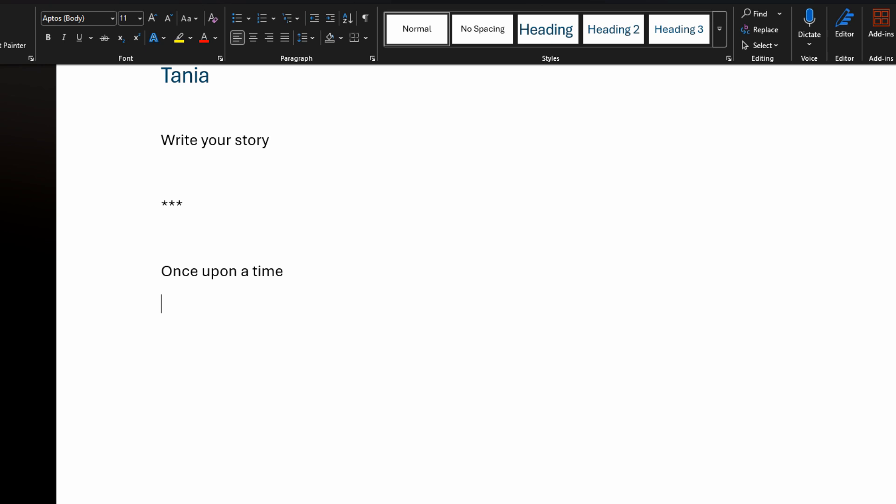
{"action": "scroll", "coordinate": [369, 130], "scroll_direction": "up", "scroll_amount": 2}
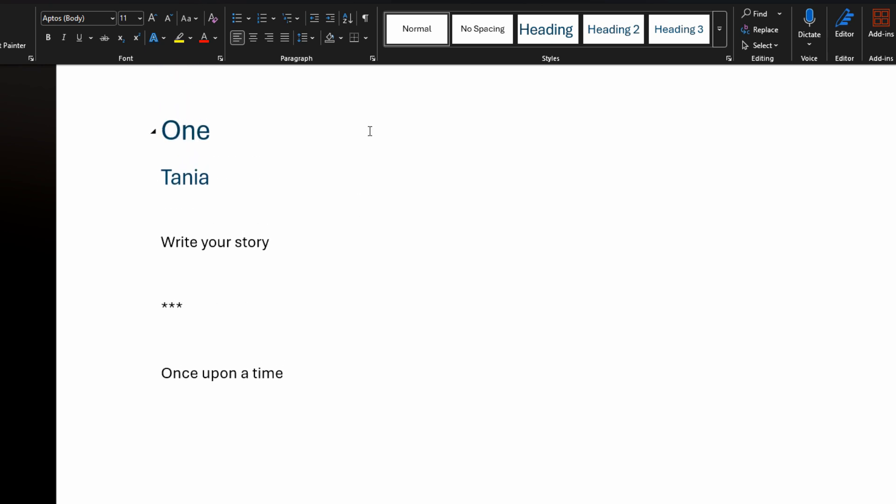
{"action": "left_click", "coordinate": [546, 28]}
{"action": "type", "text": "Two"}
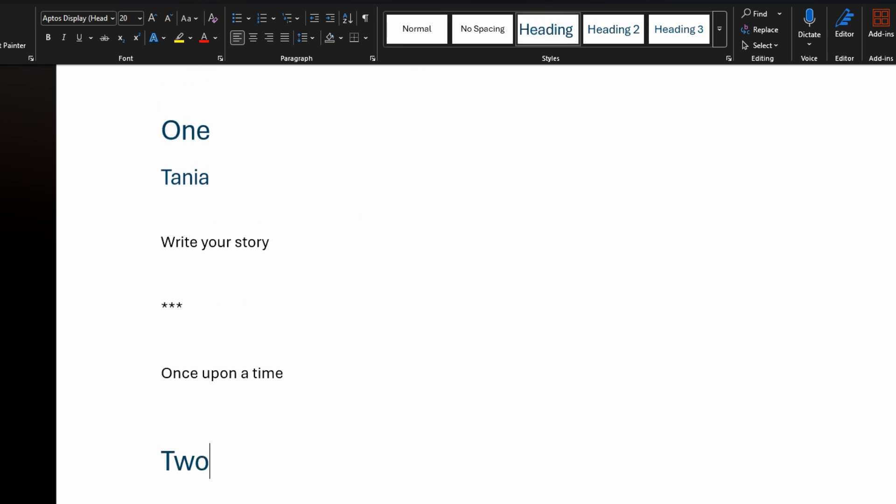
{"action": "key", "text": "Return"}
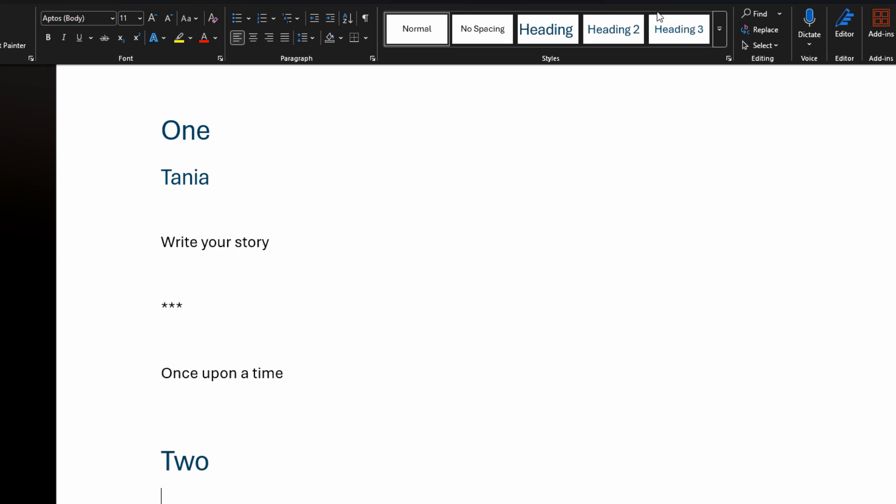
- Under Two, add the author's first name as a Heading 2 subtitle and the body text "Write more of your story"
{"action": "left_click", "coordinate": [633, 26]}
{"action": "type", "text": "Tani"}
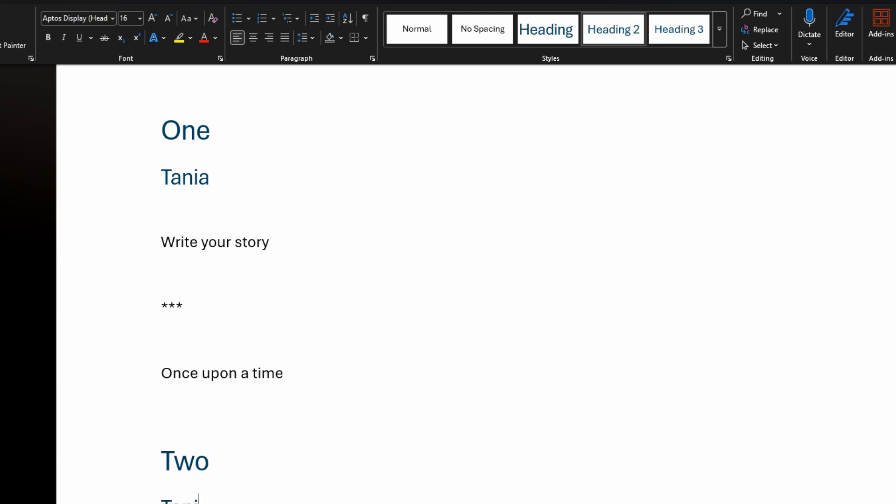
{"action": "type", "text": "a"}
{"action": "key", "text": "Return"}
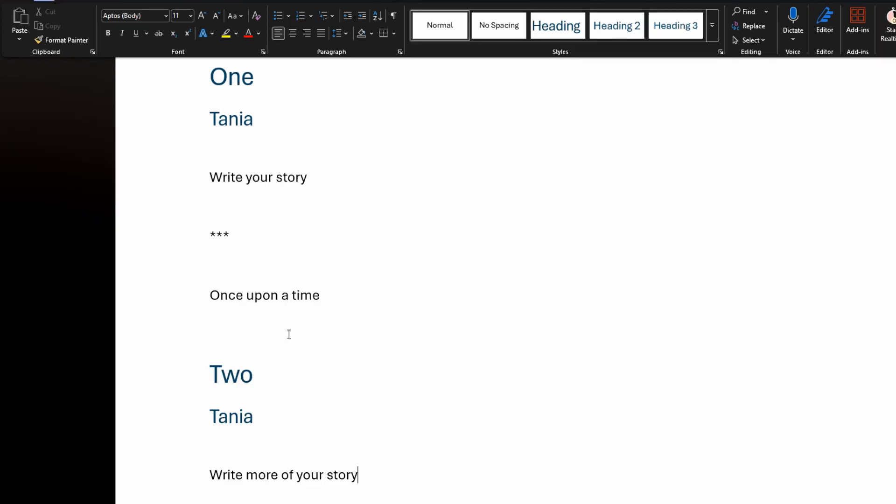
- Replace the chapter heading One with "Fire in the hole"
{"action": "left_click", "coordinate": [192, 334]}
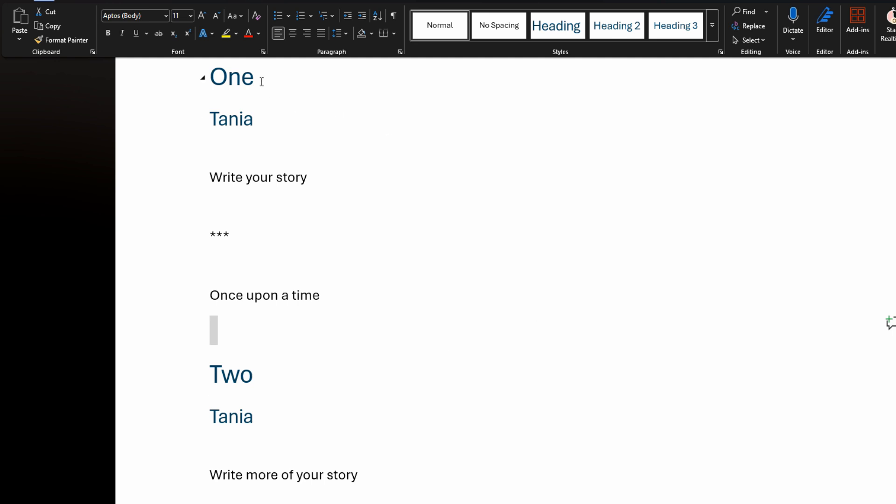
{"action": "left_click_drag", "start_coordinate": [262, 81], "coordinate": [217, 82]}
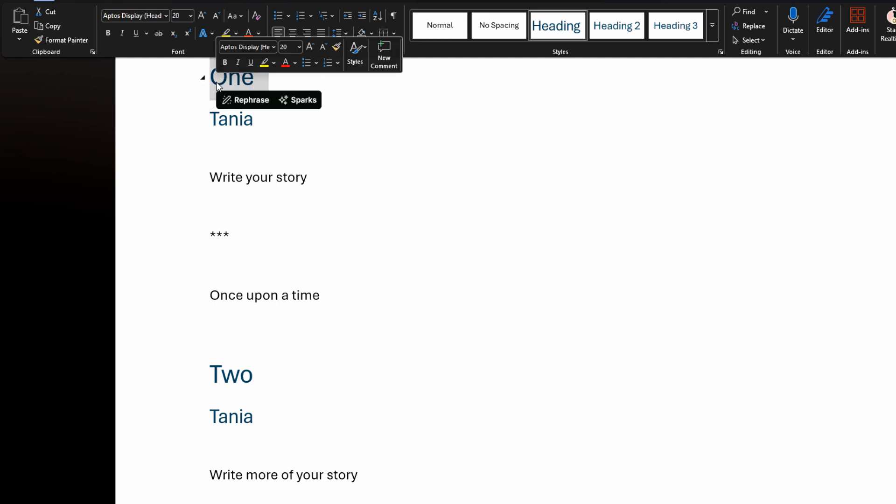
{"action": "type", "text": "Fire in the hole"}
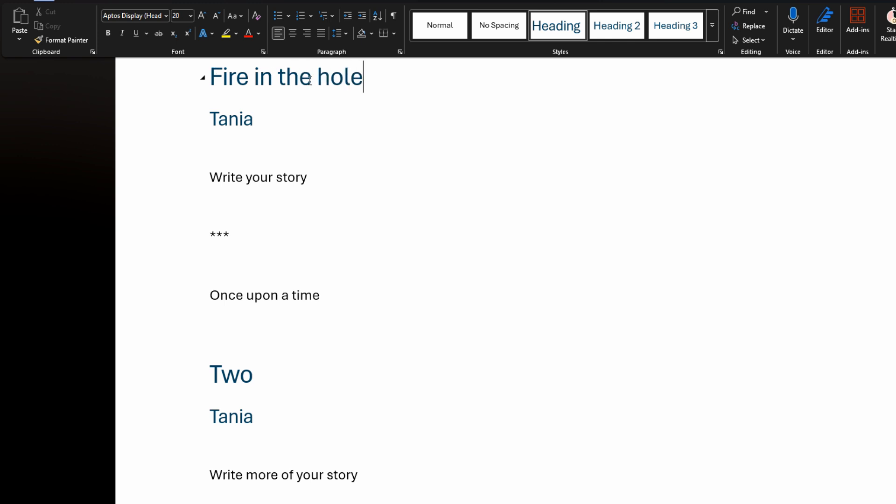
{"action": "triple_click", "coordinate": [408, 90]}
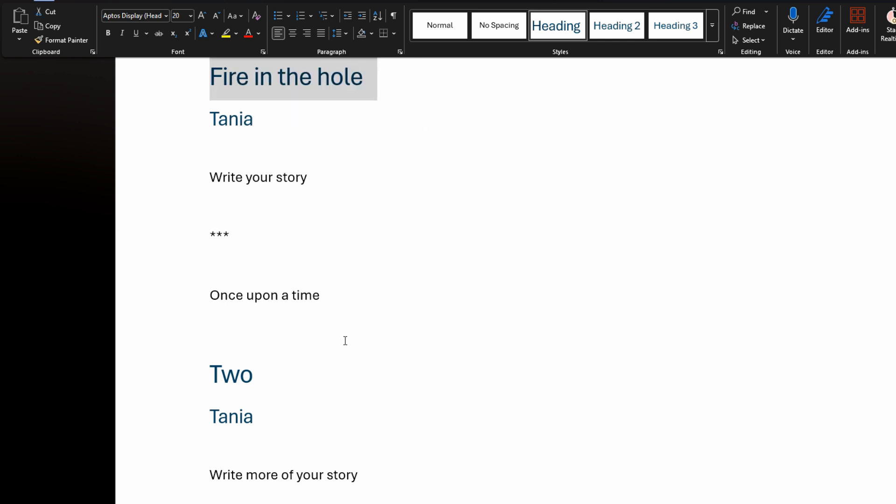
{"action": "left_click", "coordinate": [316, 378]}
{"action": "double_click", "coordinate": [316, 378]}
{"action": "left_click", "coordinate": [592, 244]}
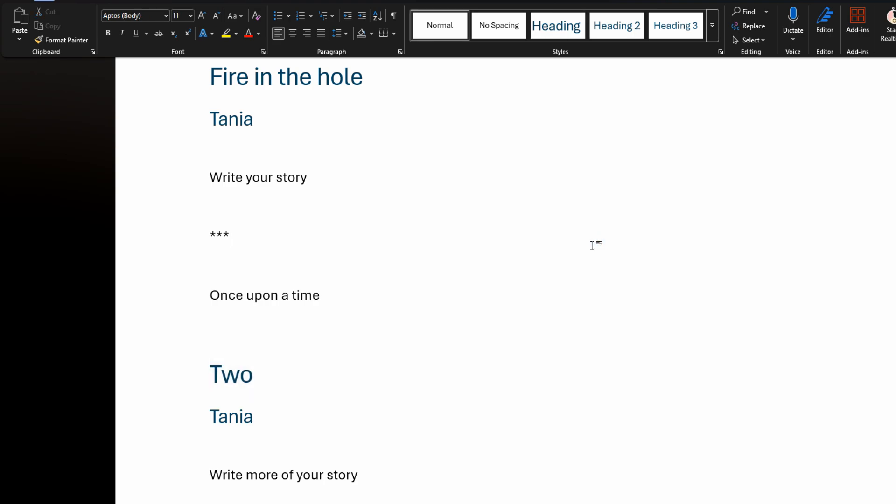